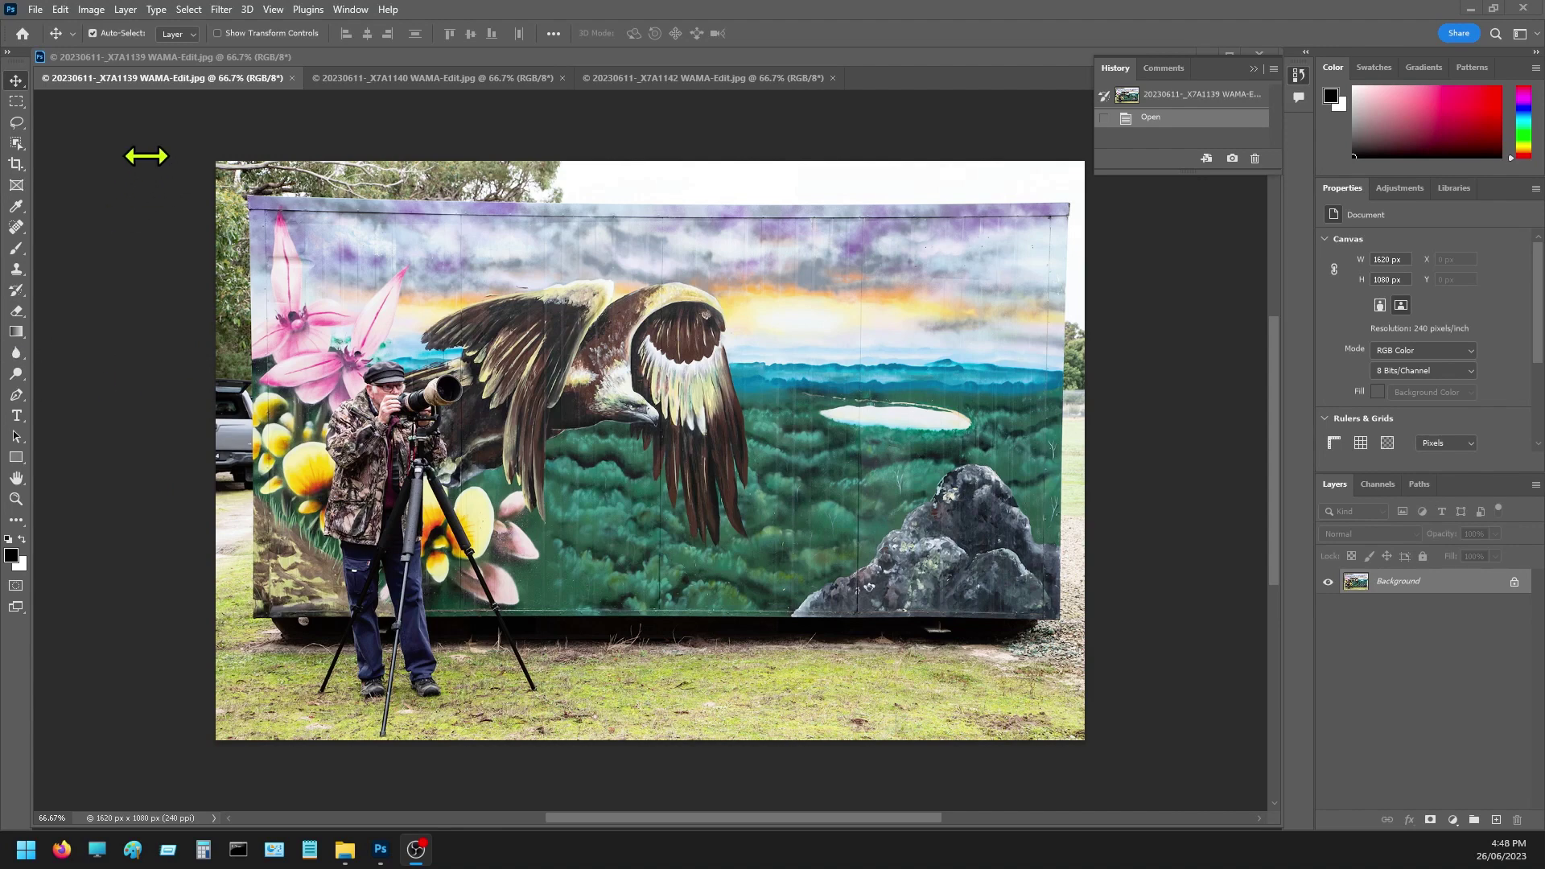
- Load the three open shots into a new stacked document with Attempt to Automatically Align enabled
click(36, 9)
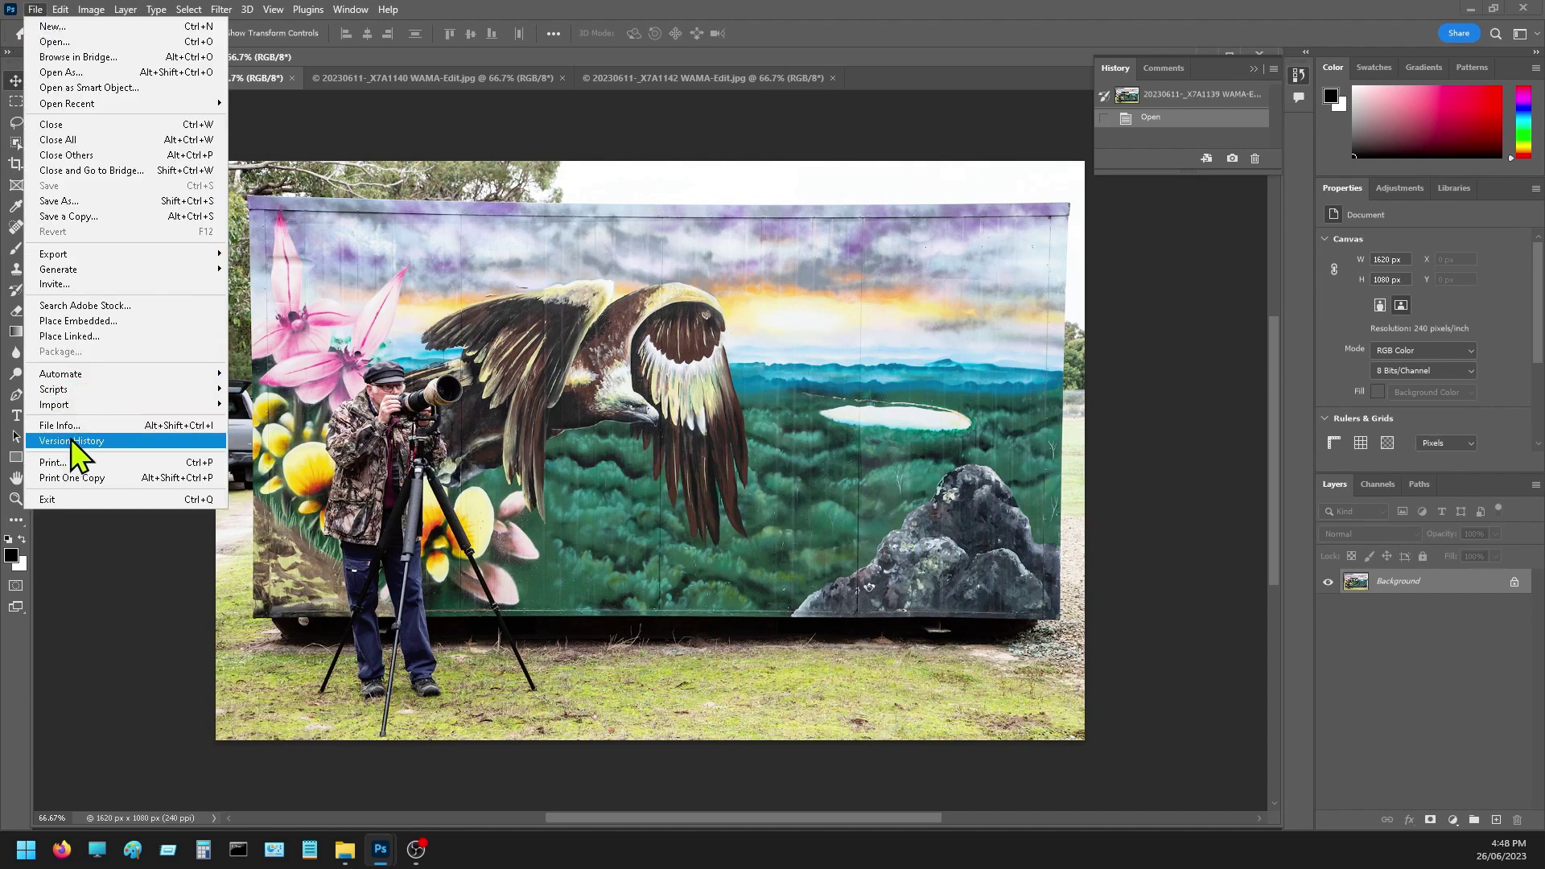
mouse_move(72, 391)
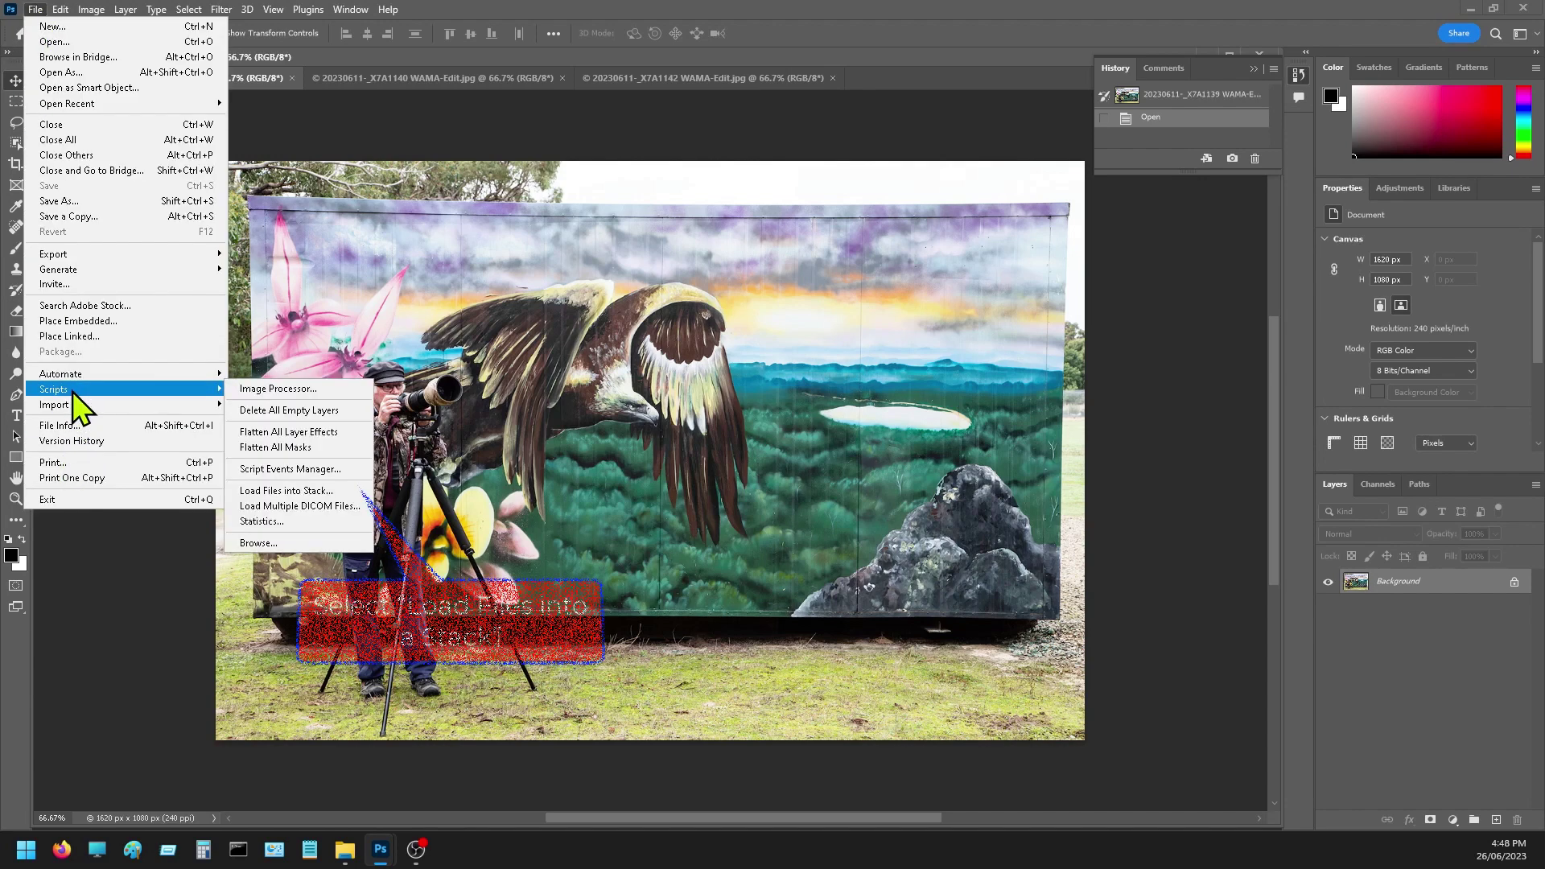
click(299, 491)
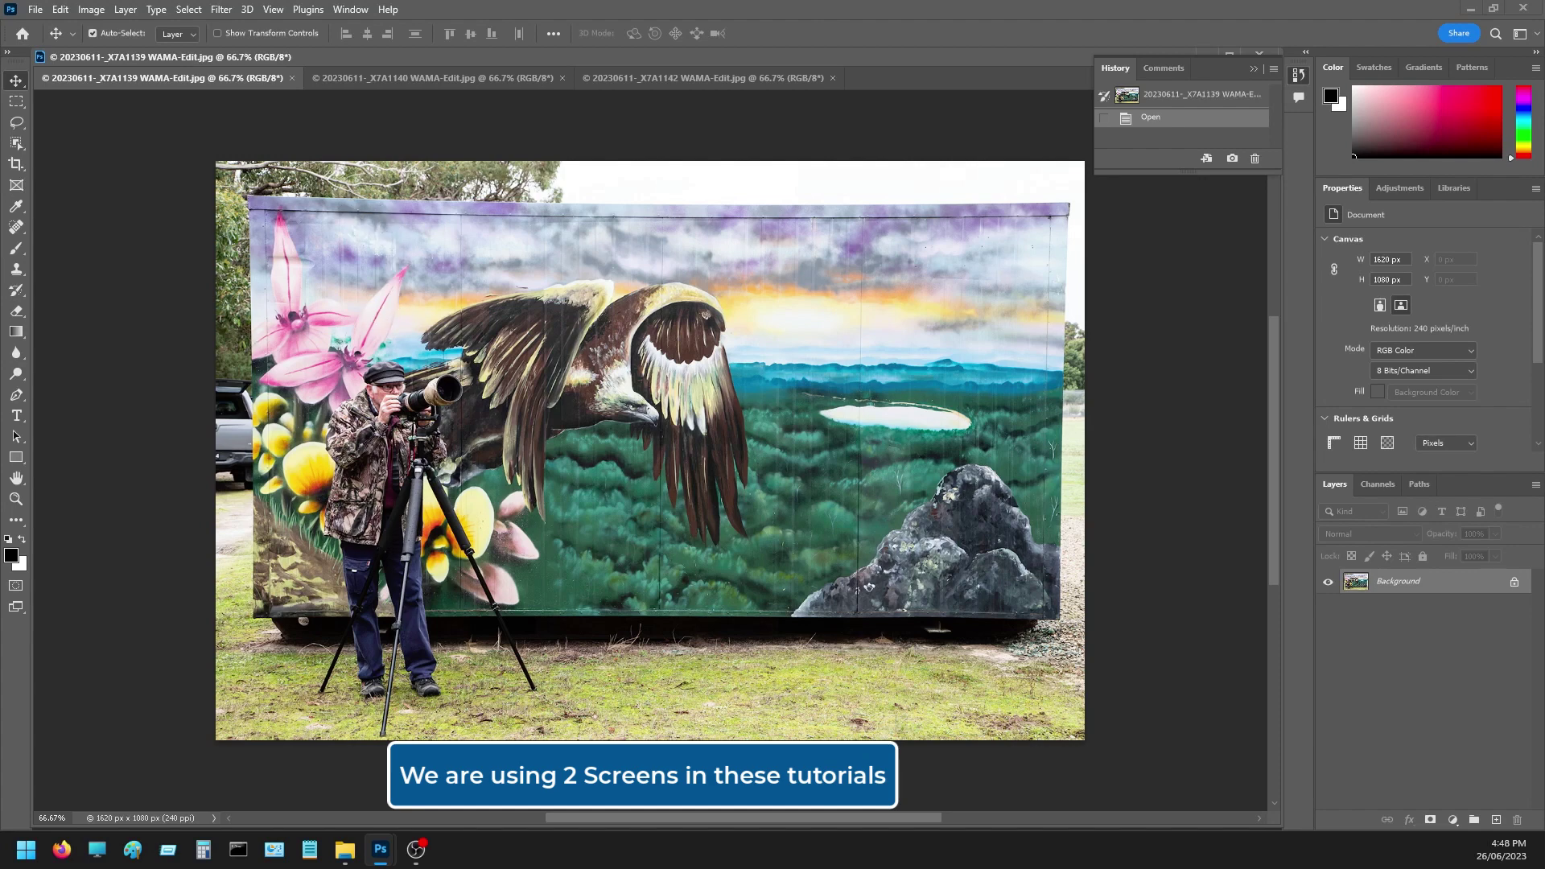
mouse_move(373, 0)
mouse_down()
mouse_move(535, 172)
mouse_move(506, 114)
mouse_move(495, 127)
mouse_up()
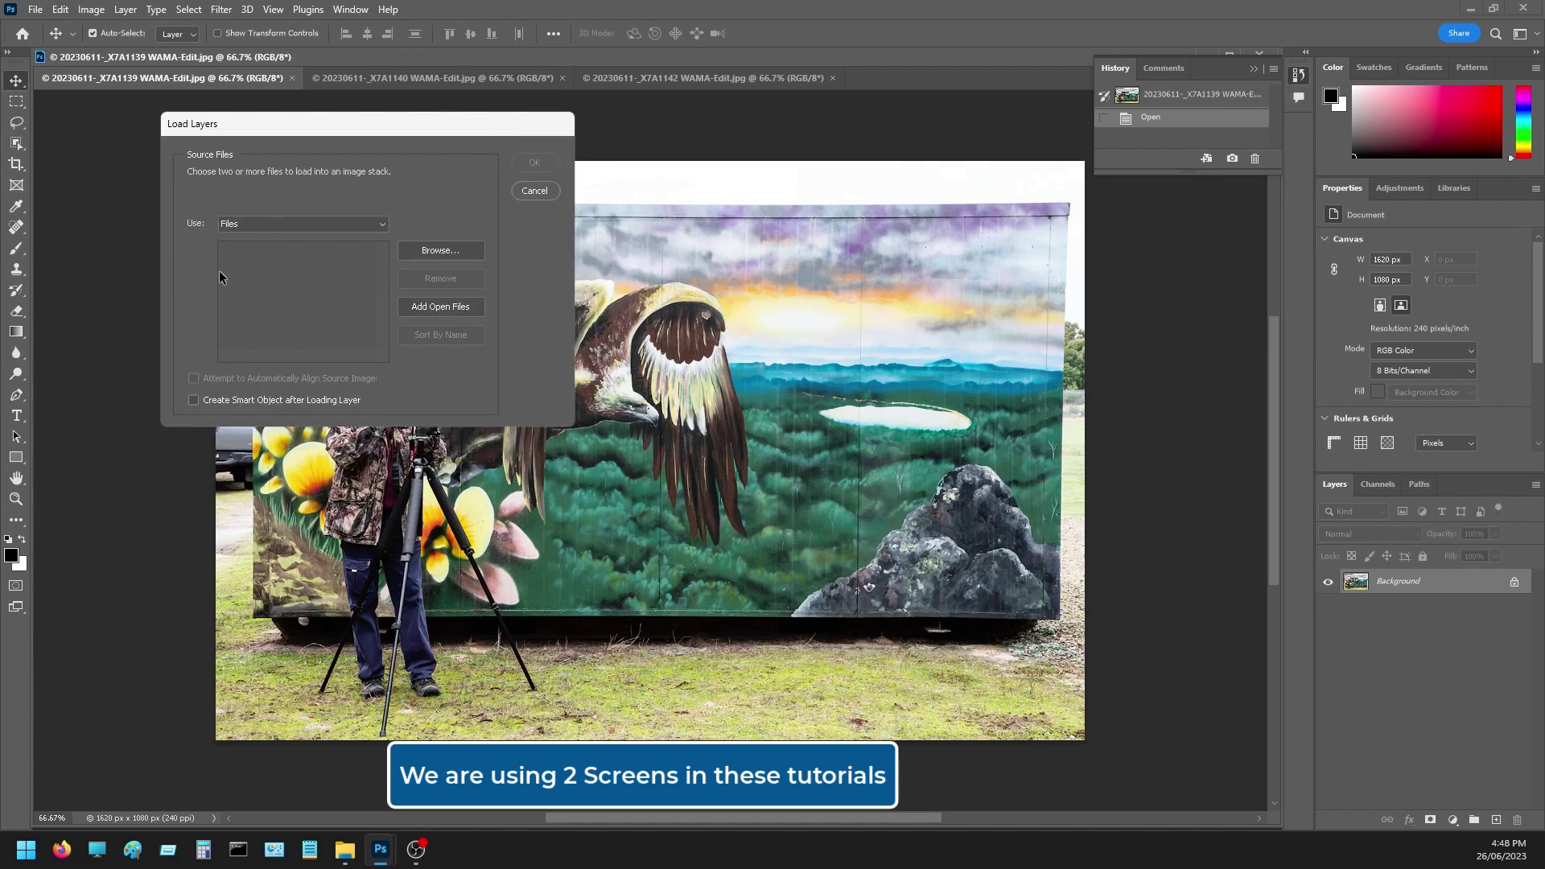
click(442, 306)
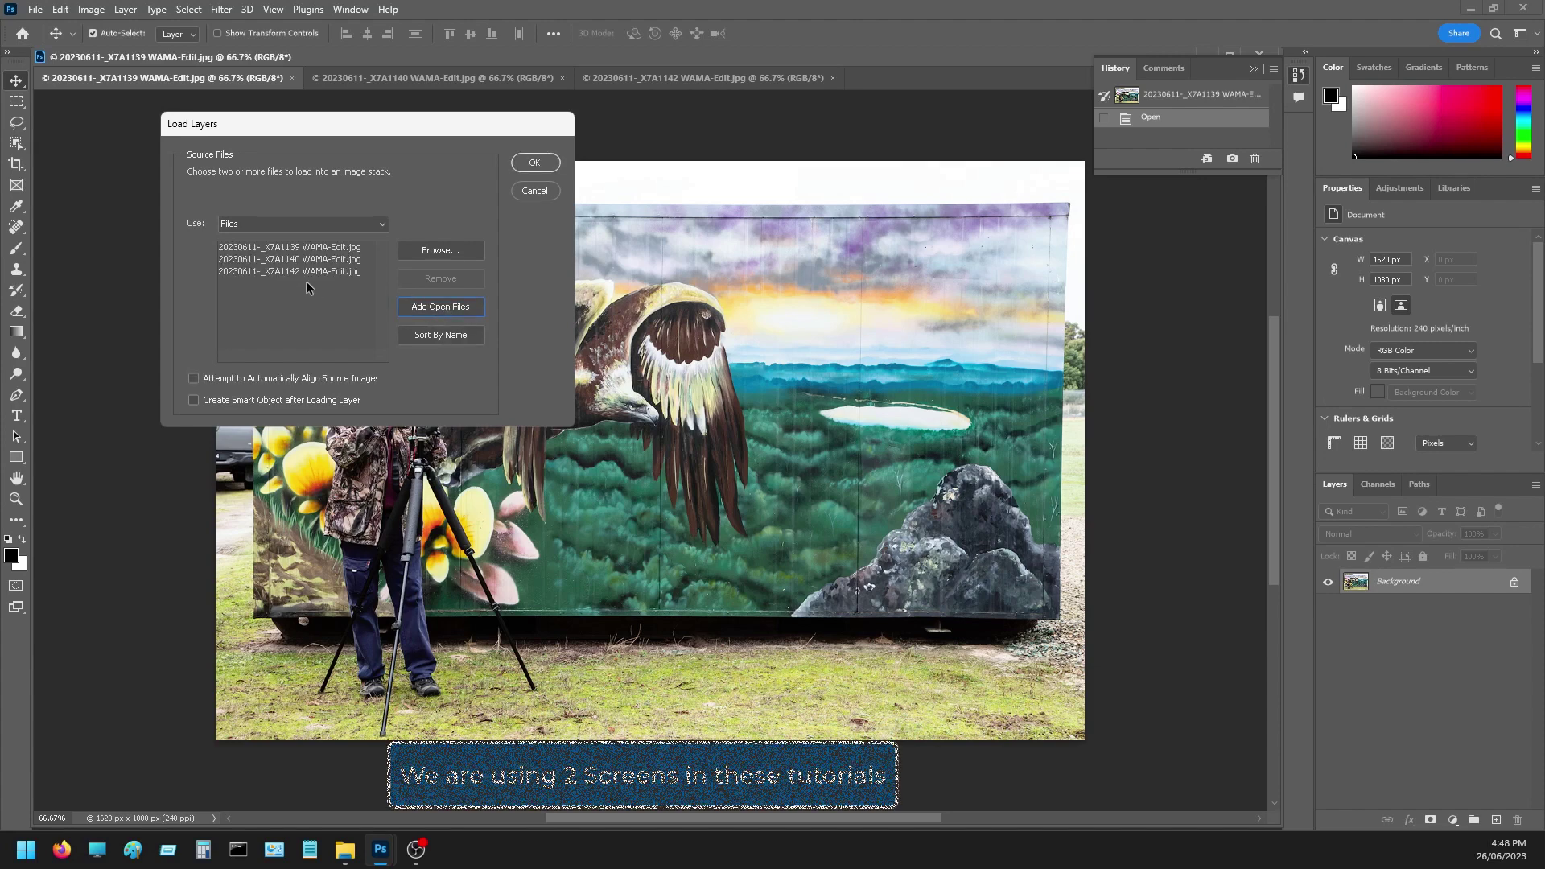
click(193, 378)
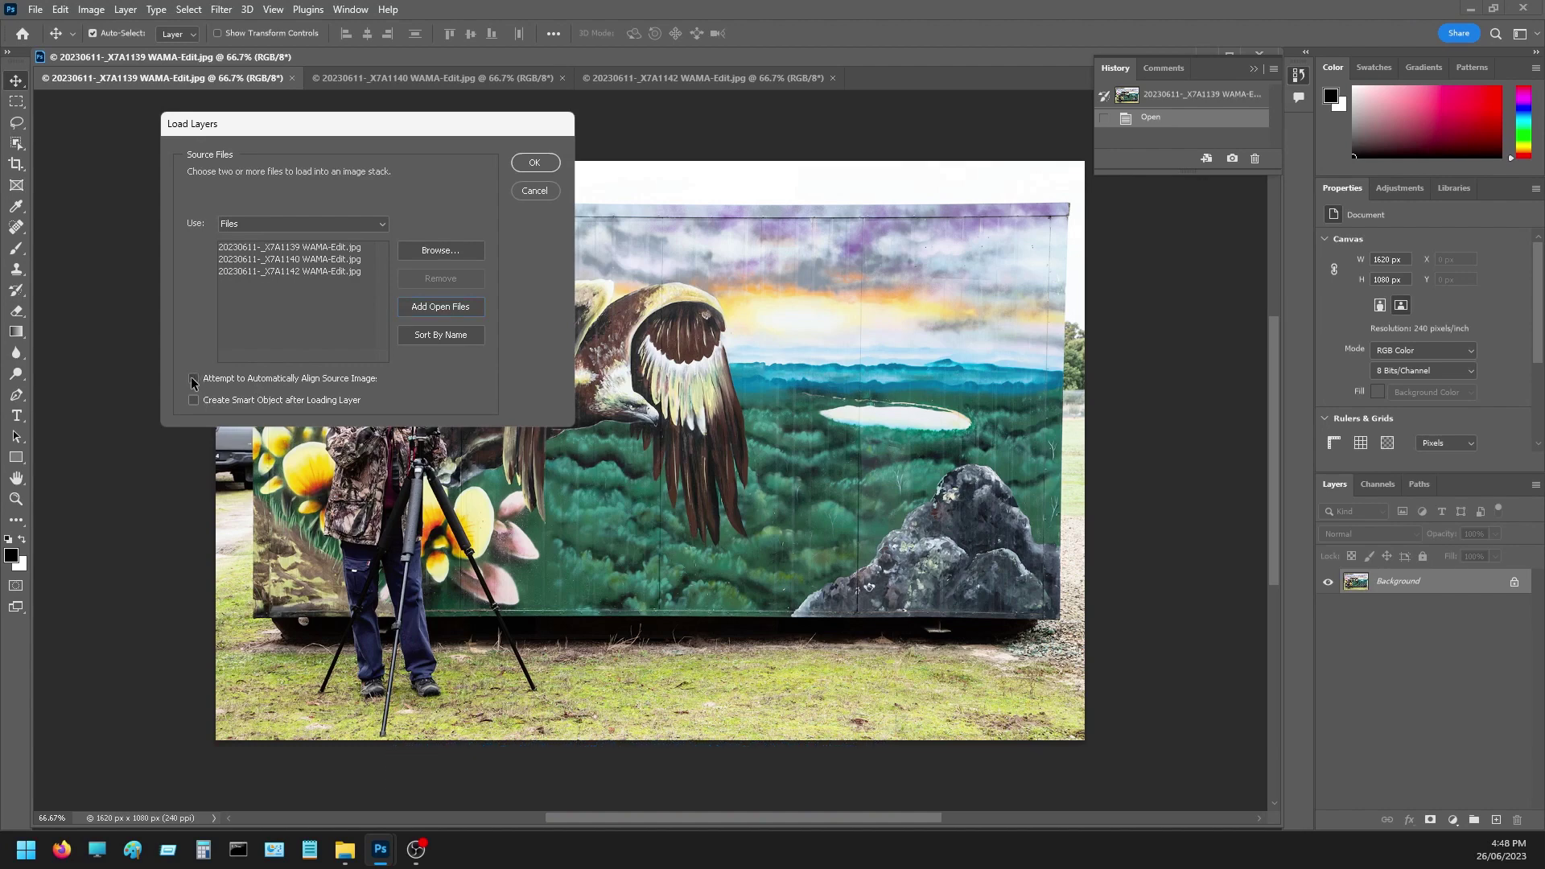
click(532, 164)
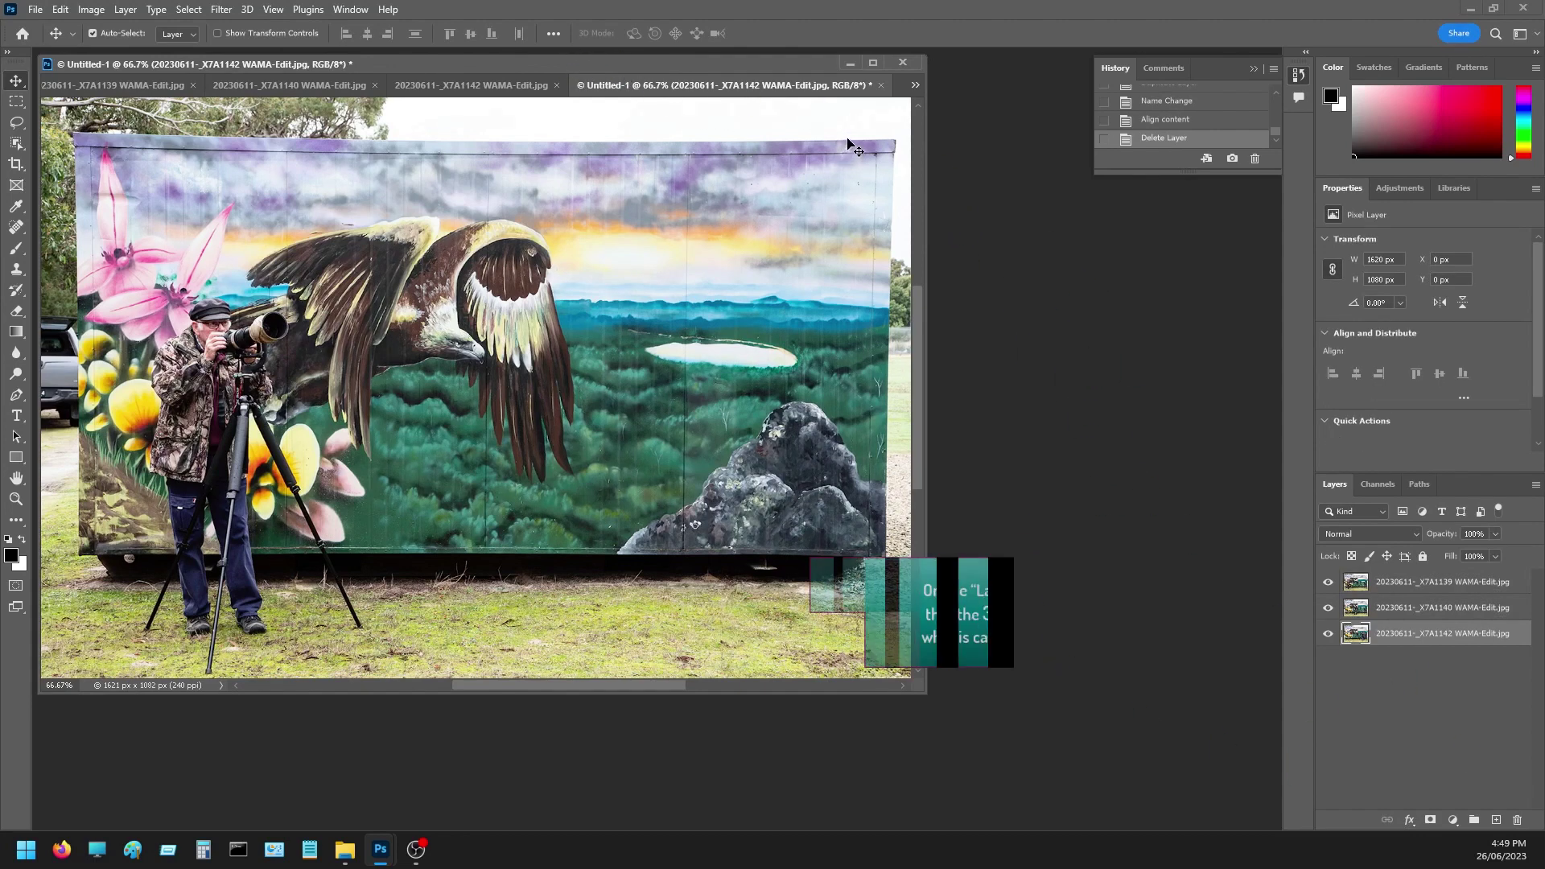
- Select top layer X7A1139, enlarge the window, and toggle layer visibility to compare all three shots
click(1387, 587)
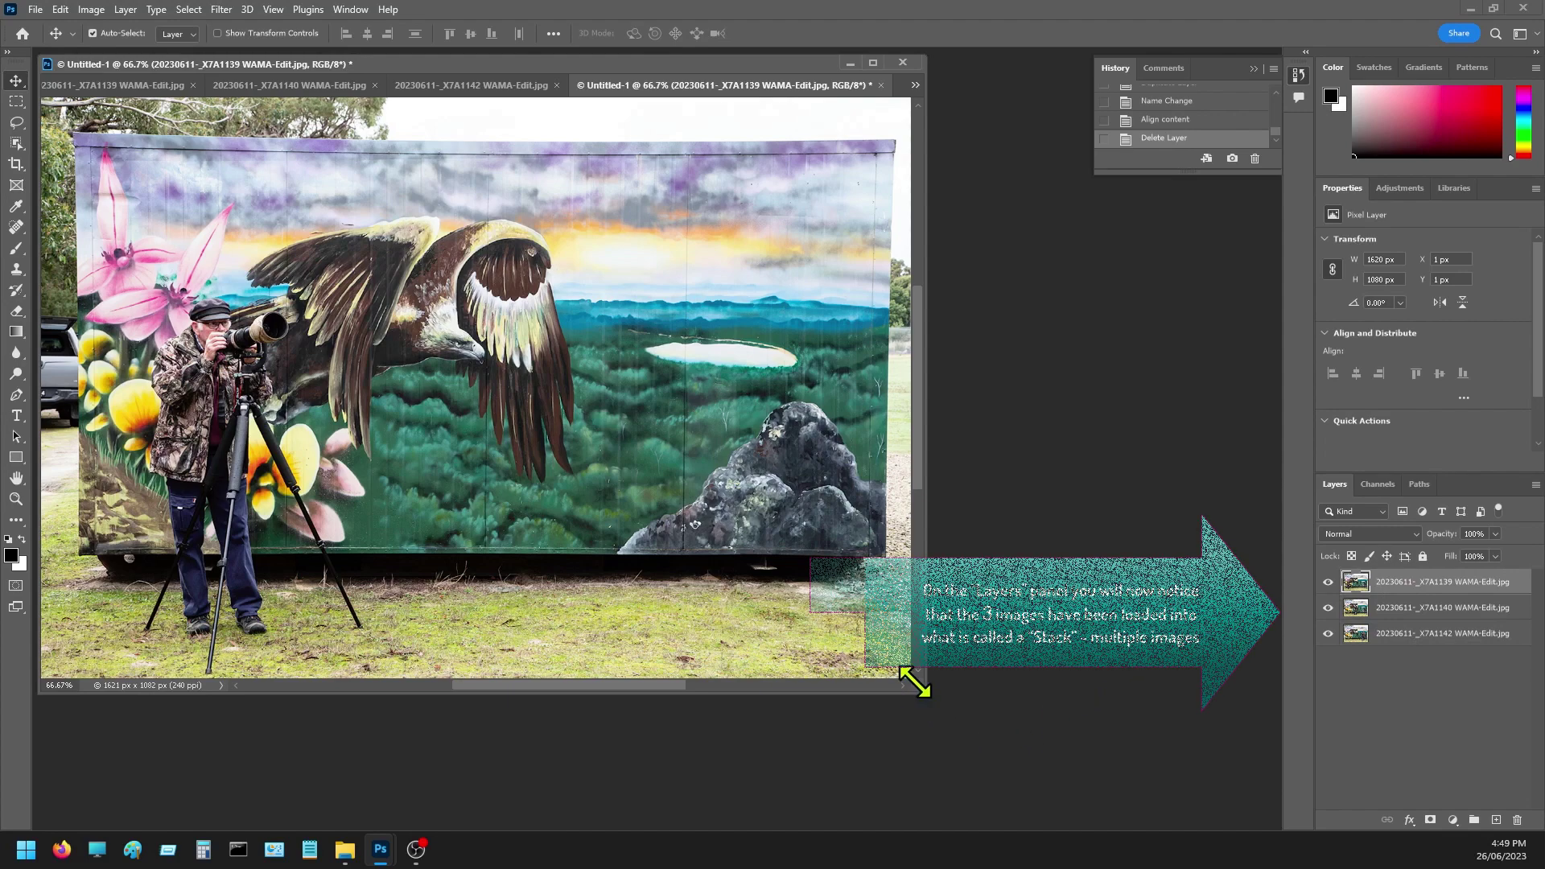
drag(911, 684, 1092, 781)
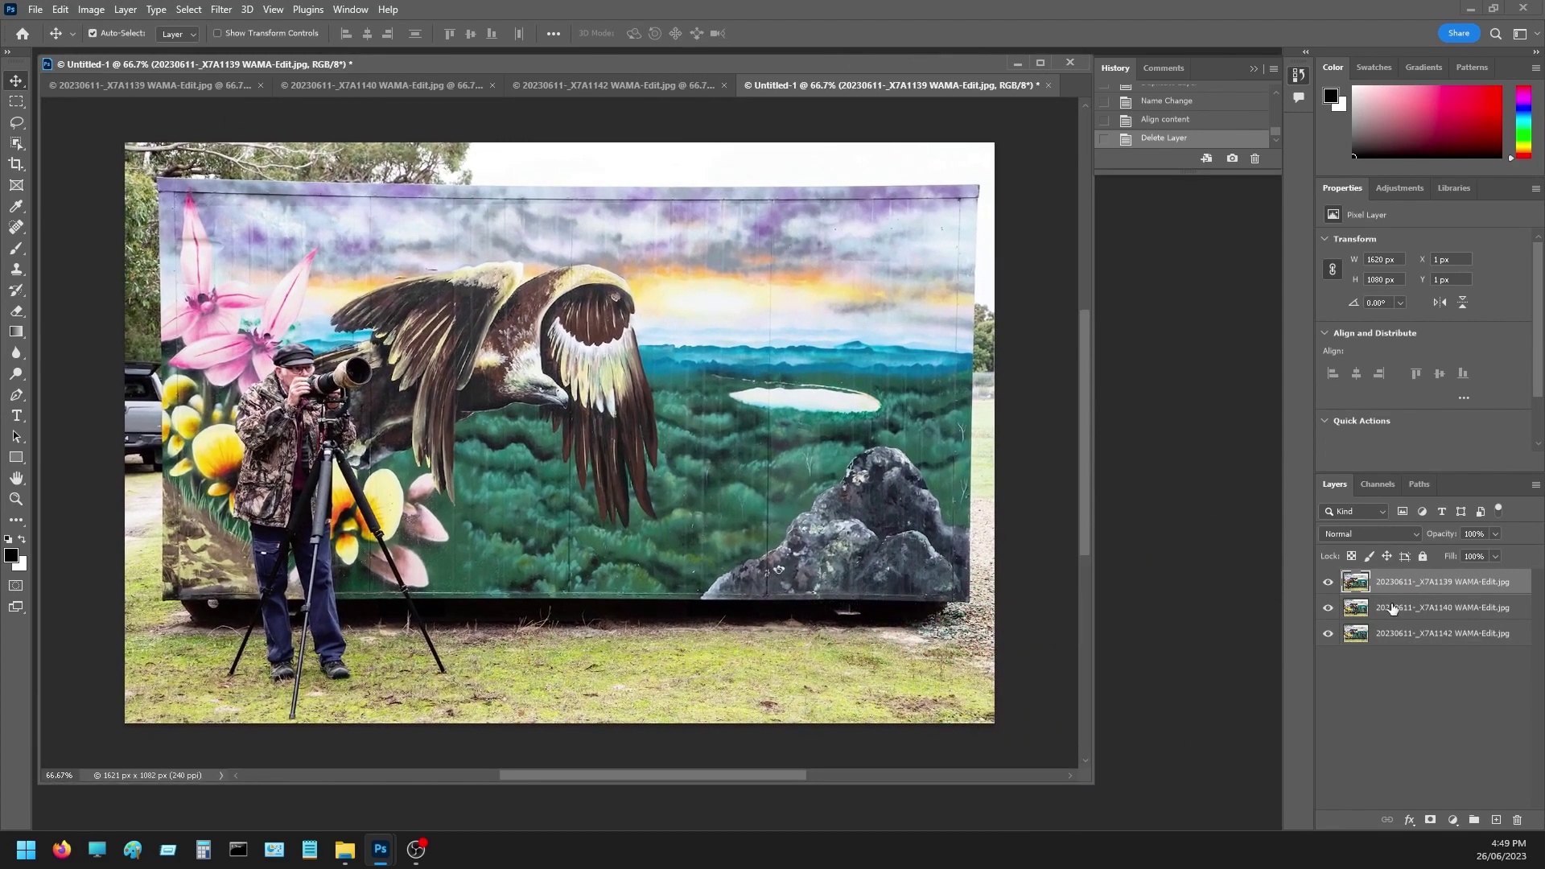
click(1329, 585)
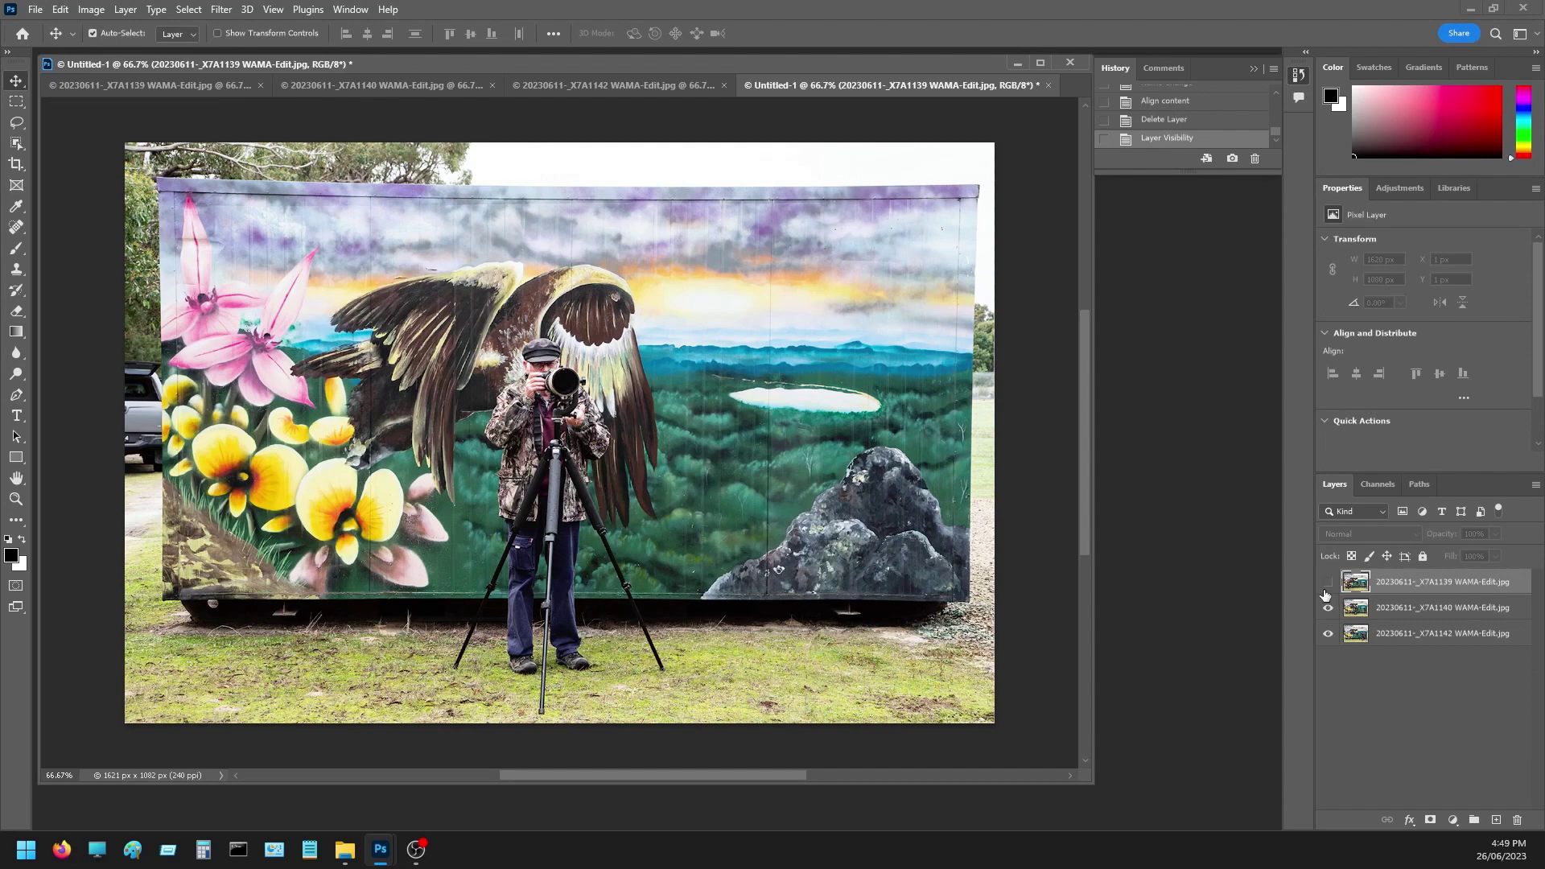
click(1329, 609)
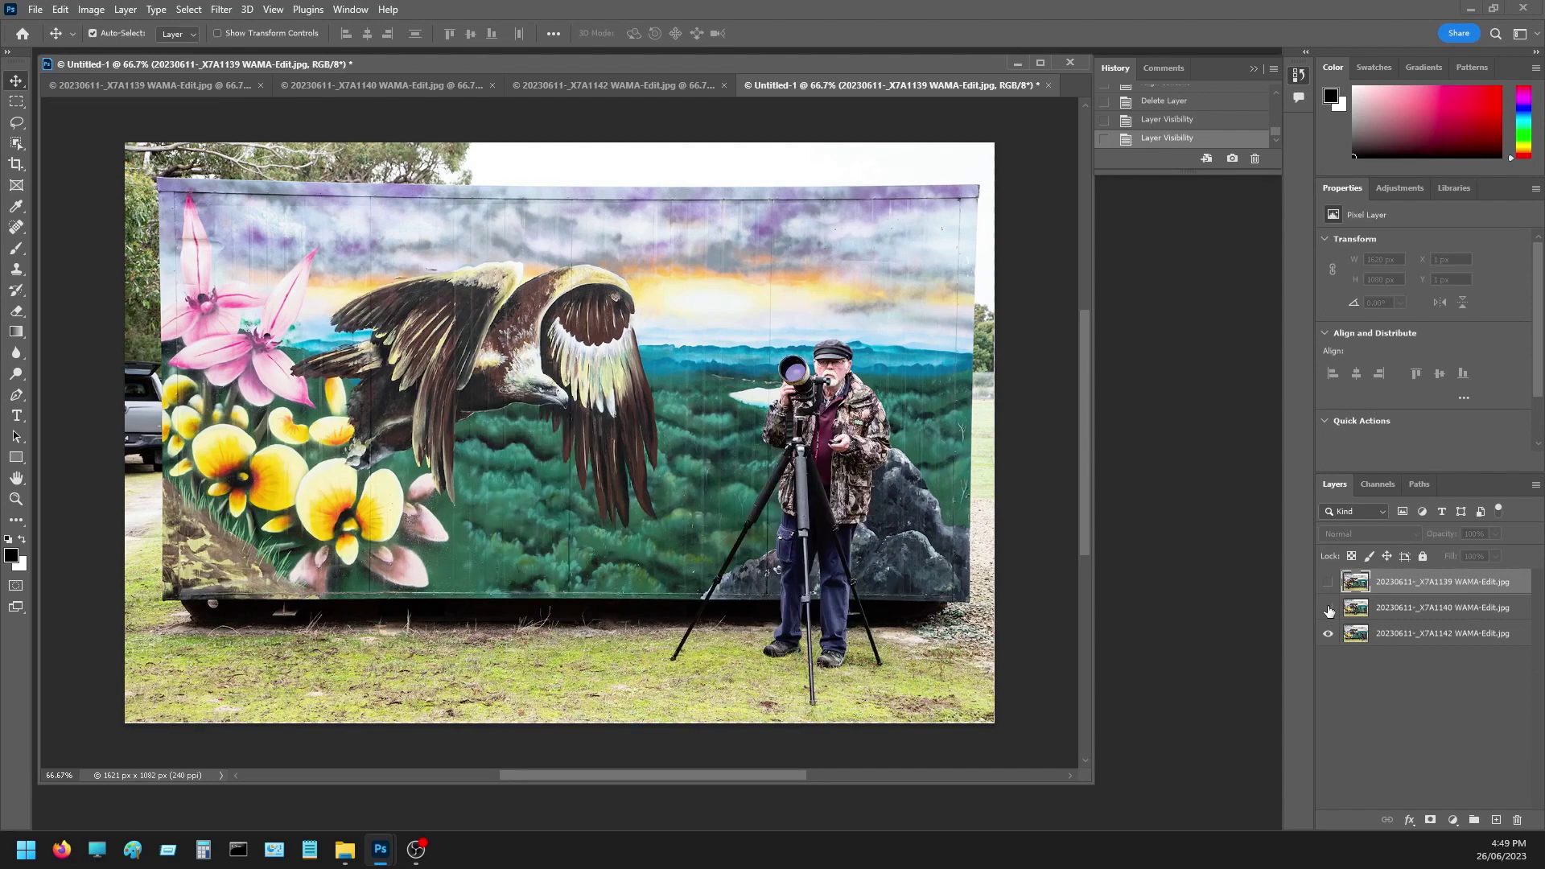
click(1328, 609)
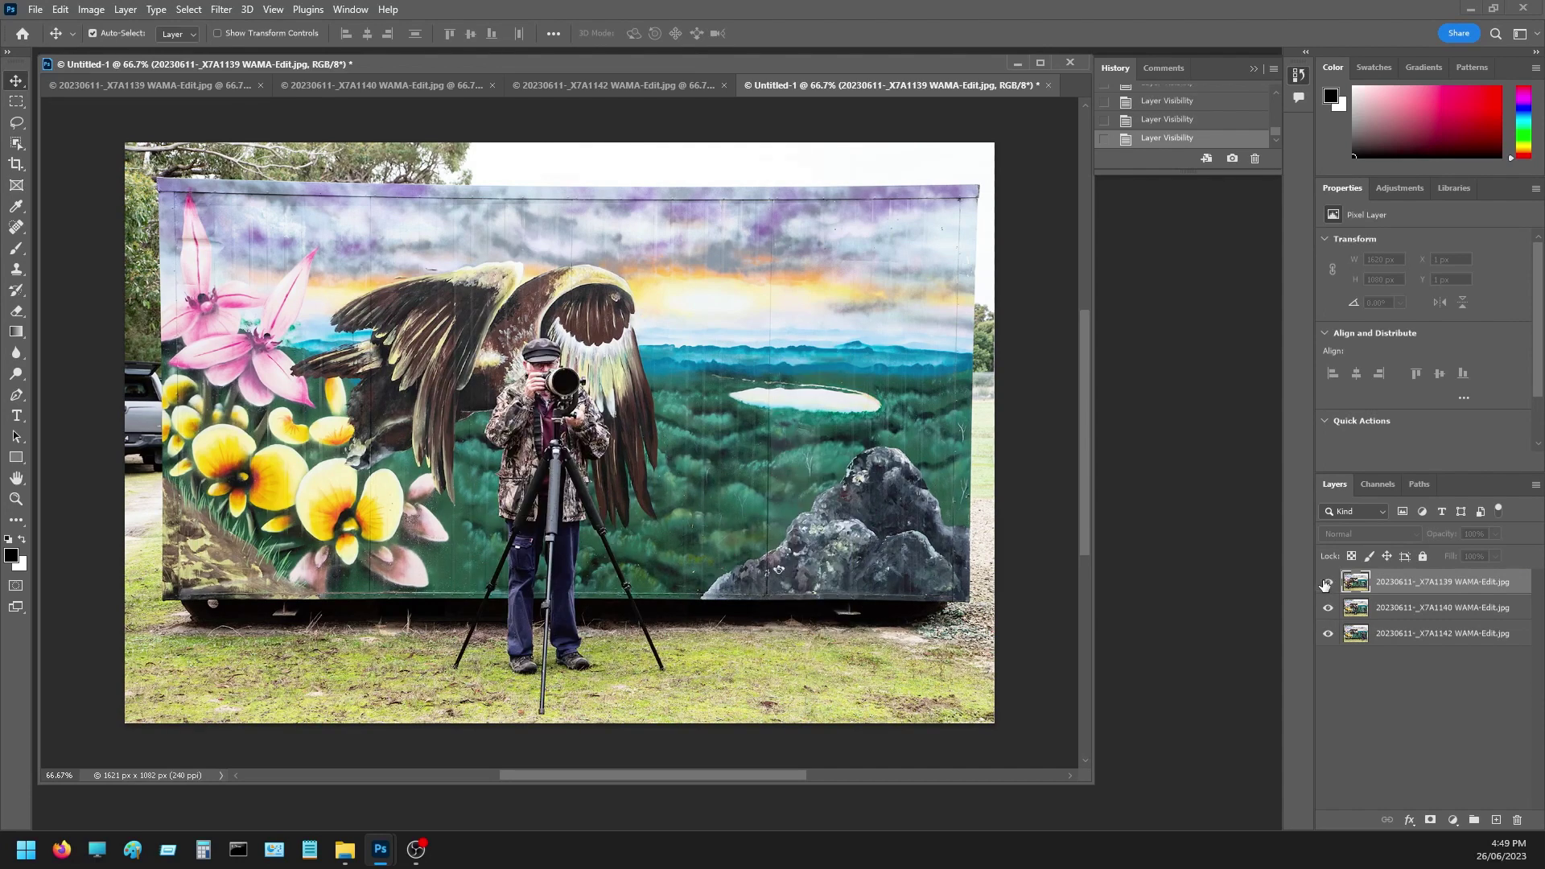
click(1327, 584)
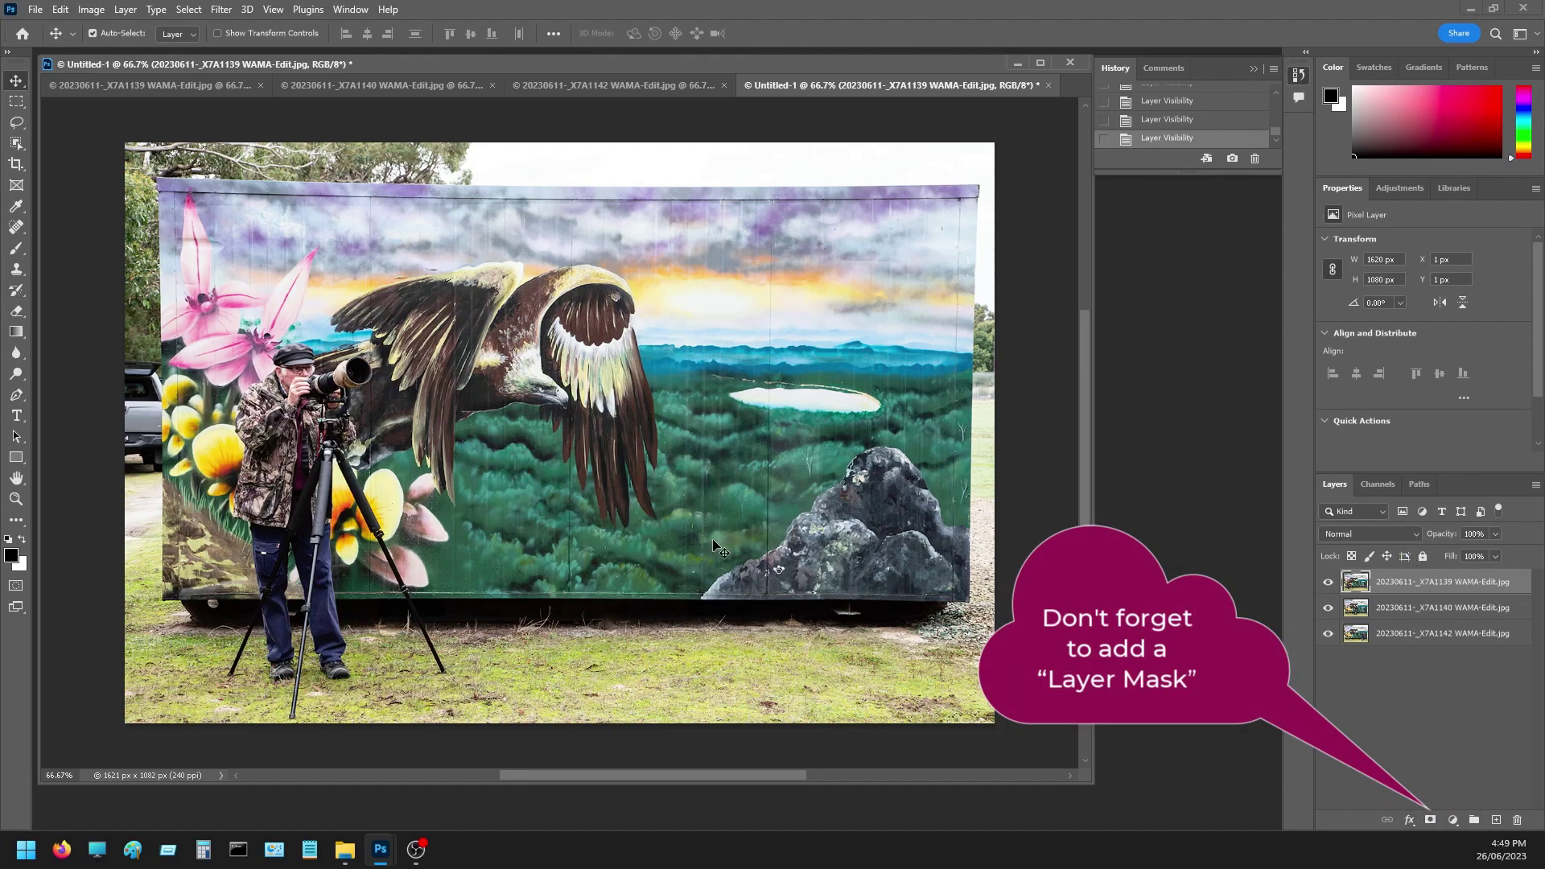
- Add a mask to the top X7A1139 layer and brush black to reveal the centre photographer
click(1430, 821)
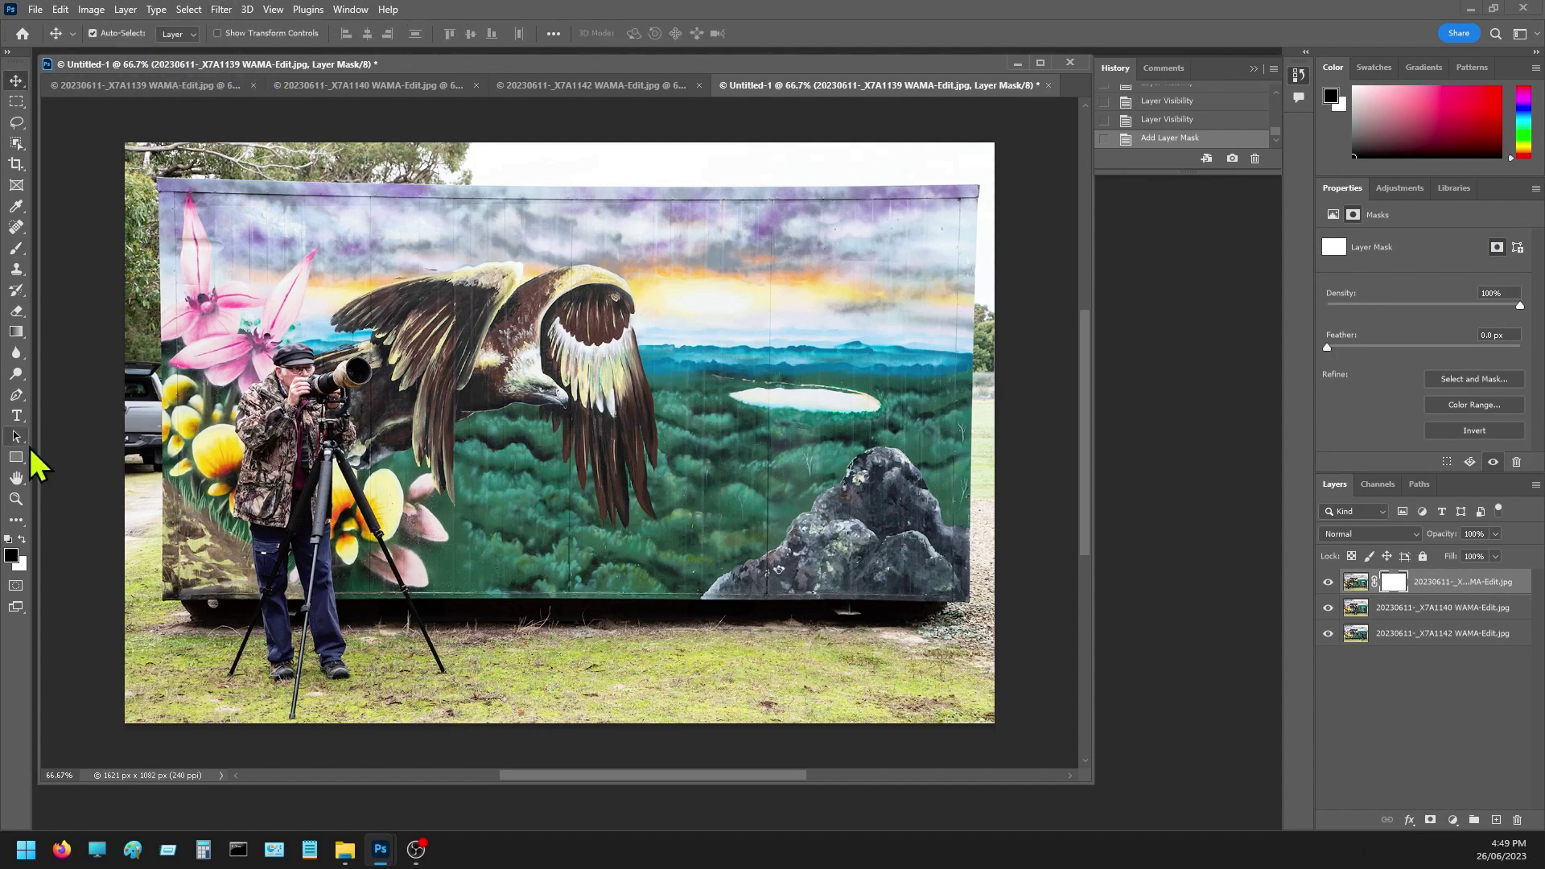
click(16, 248)
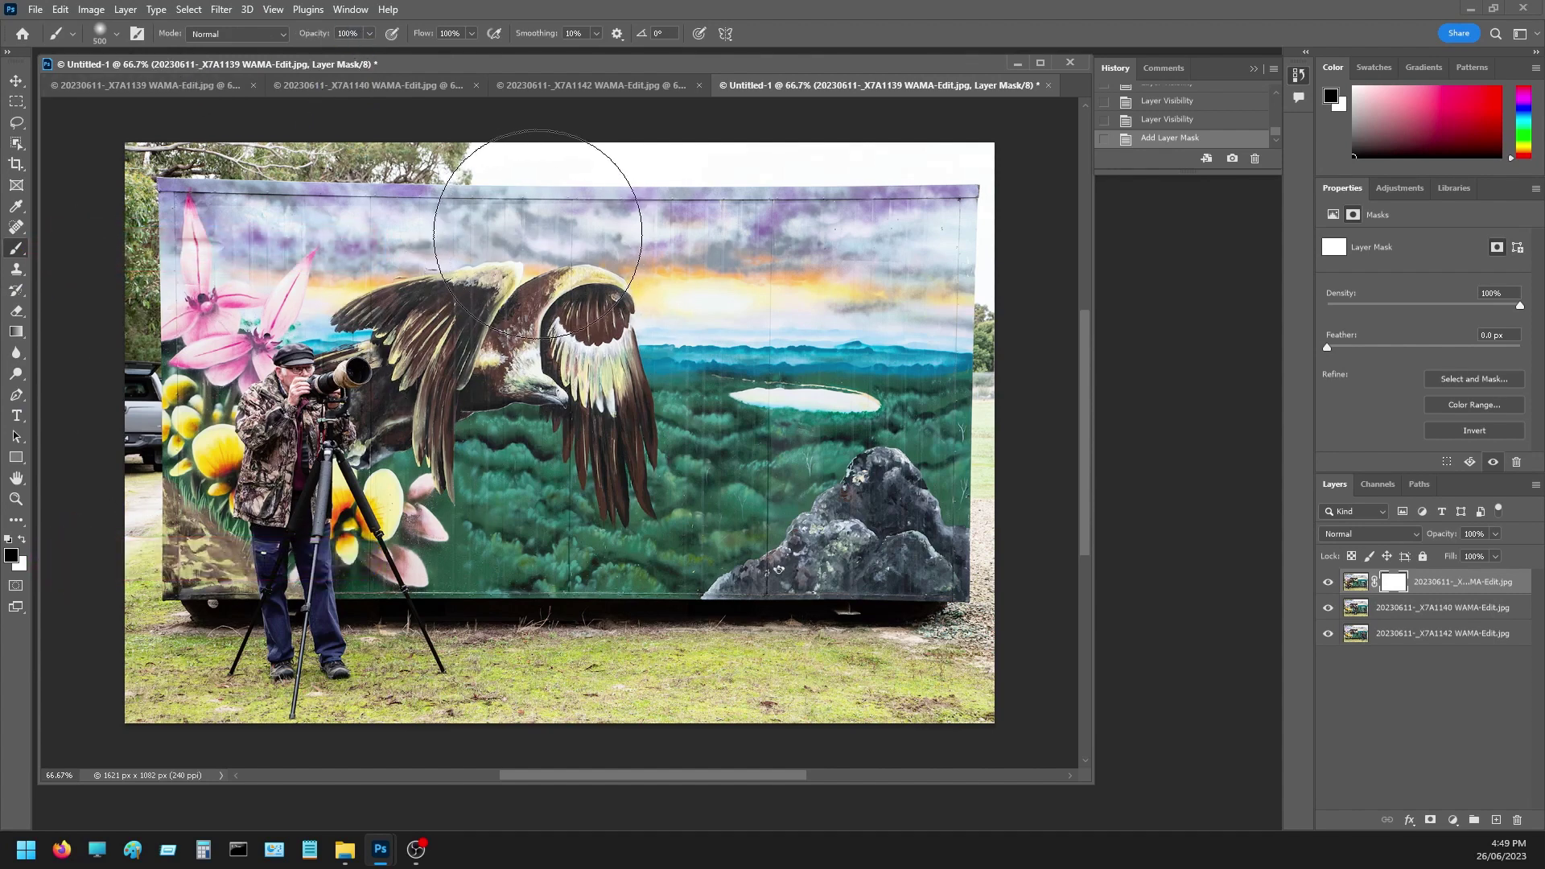
click(557, 345)
mouse_move(557, 344)
mouse_down()
mouse_move(582, 499)
mouse_move(569, 680)
mouse_move(827, 670)
mouse_up()
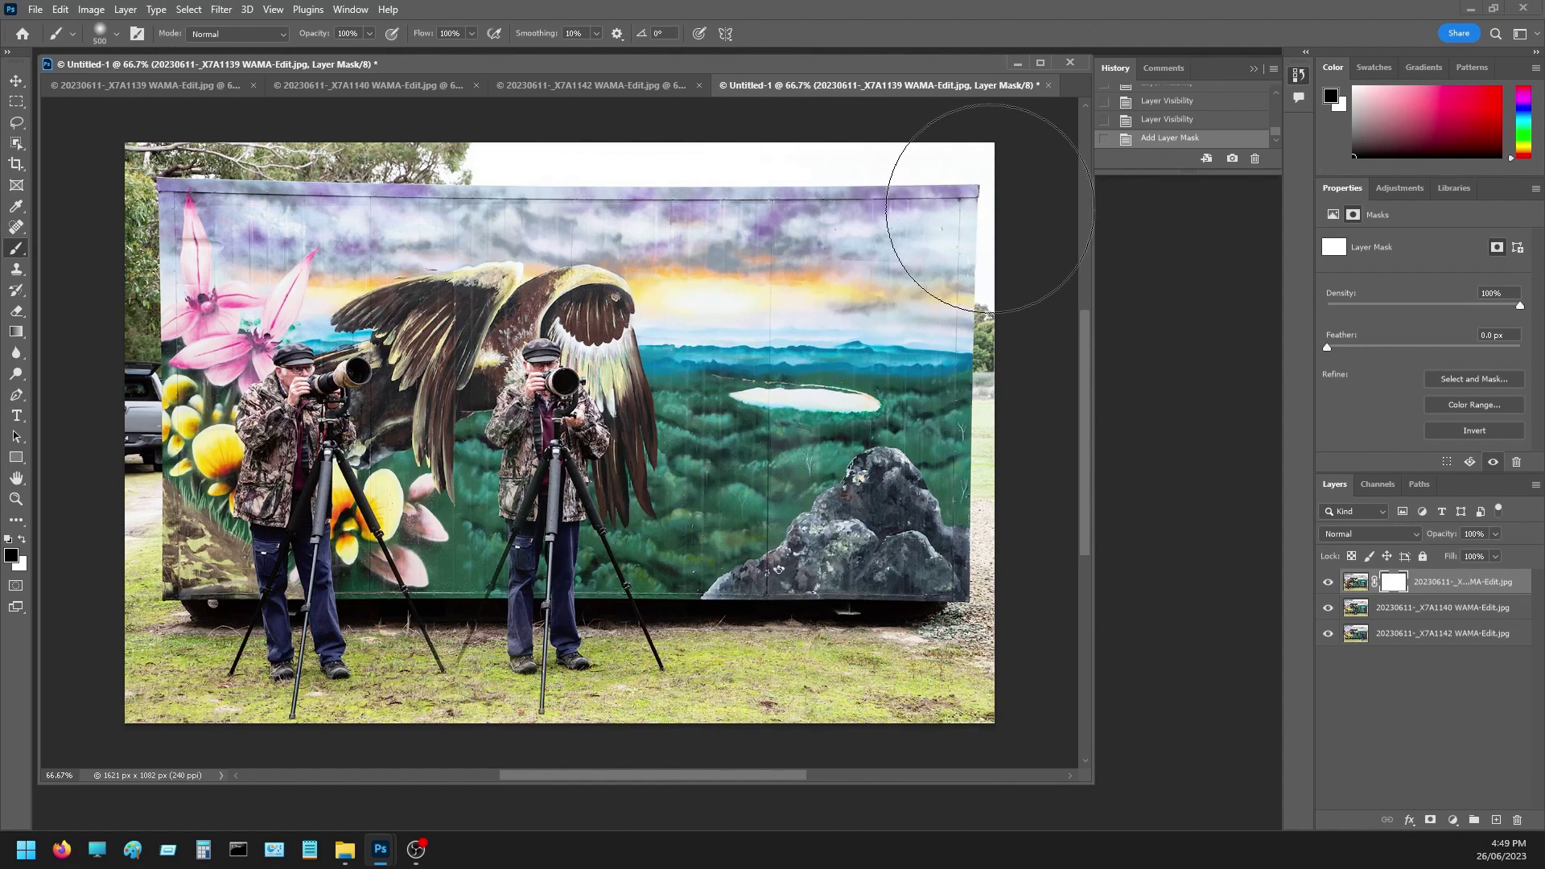
drag(1008, 722, 1015, 729)
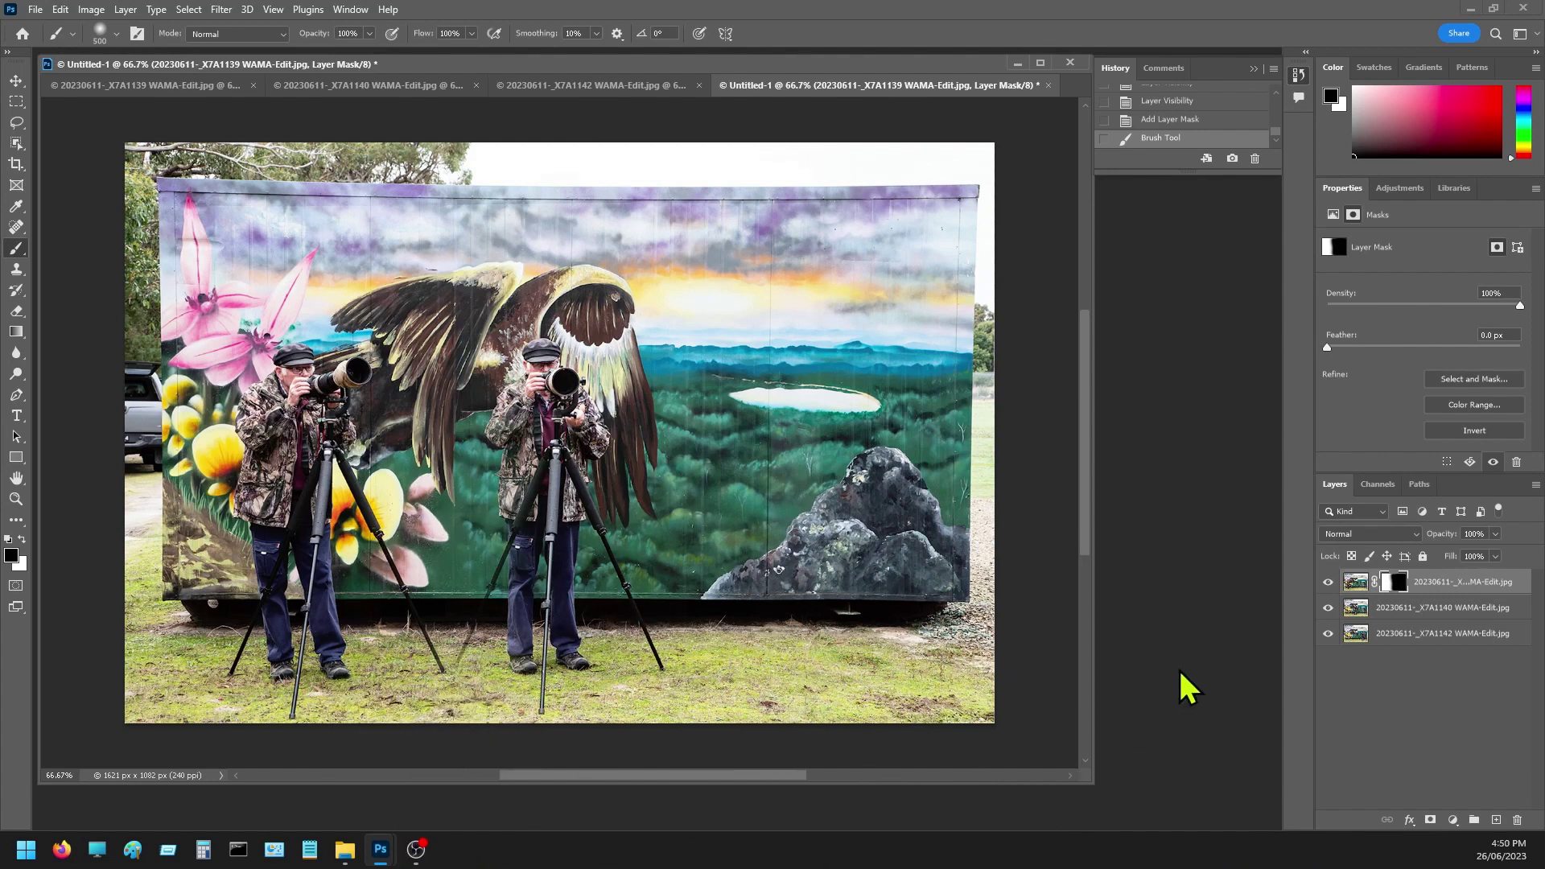
click(1427, 610)
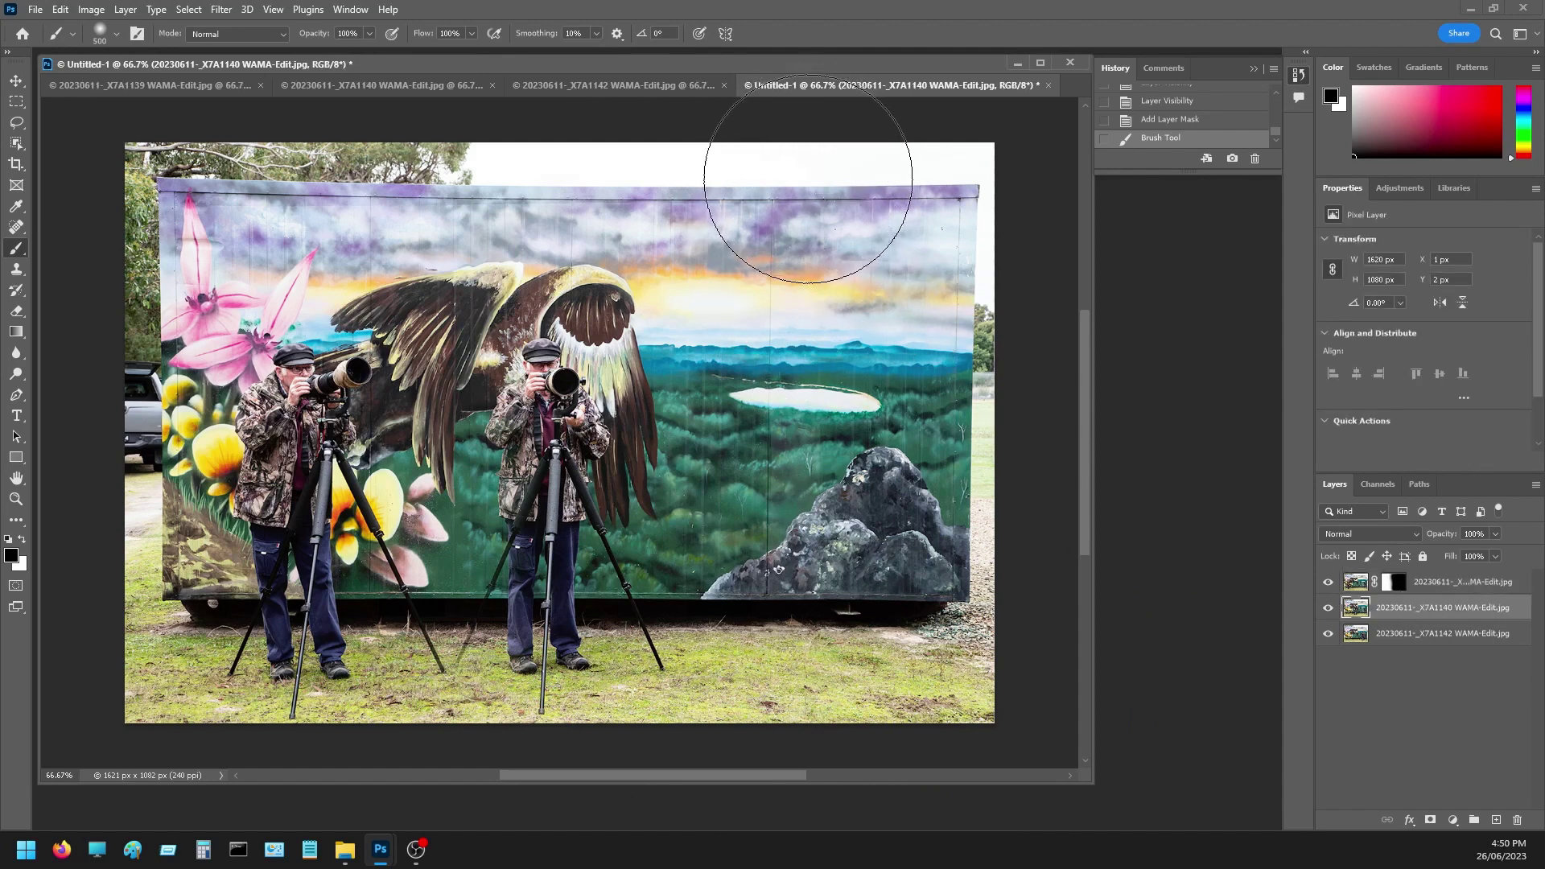
- Mask the middle X7A1140 layer to reveal the third photographer, refining the tripod with a 90 px brush
click(1430, 820)
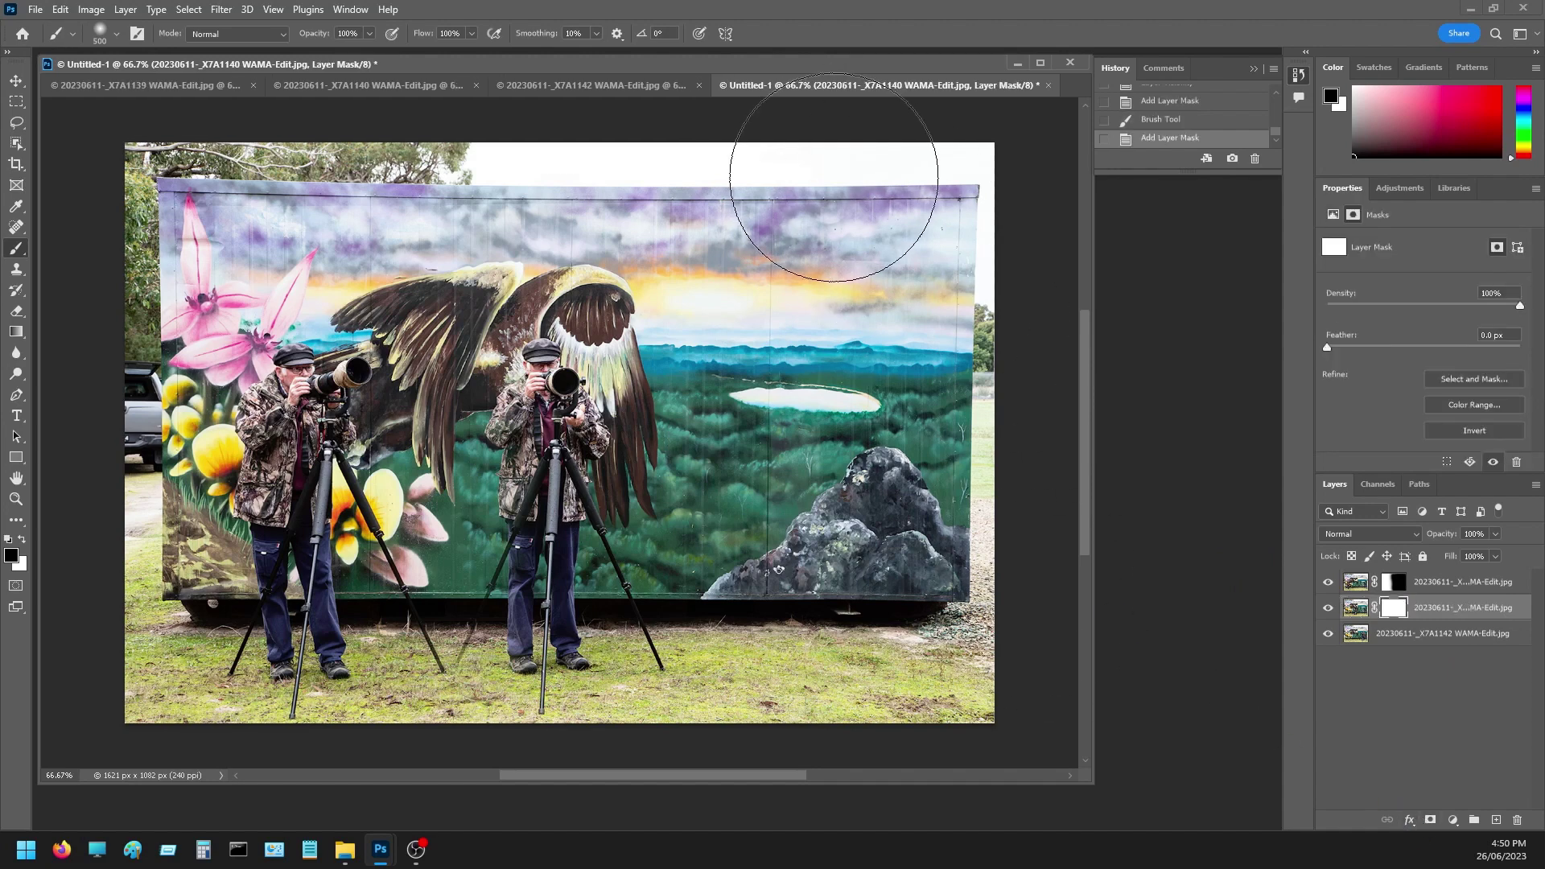
mouse_move(801, 192)
mouse_down()
mouse_move(789, 698)
mouse_move(781, 682)
mouse_move(784, 605)
mouse_move(911, 657)
mouse_move(946, 650)
mouse_up()
mouse_move(892, 257)
mouse_down()
mouse_move(938, 145)
mouse_move(1028, 599)
mouse_up()
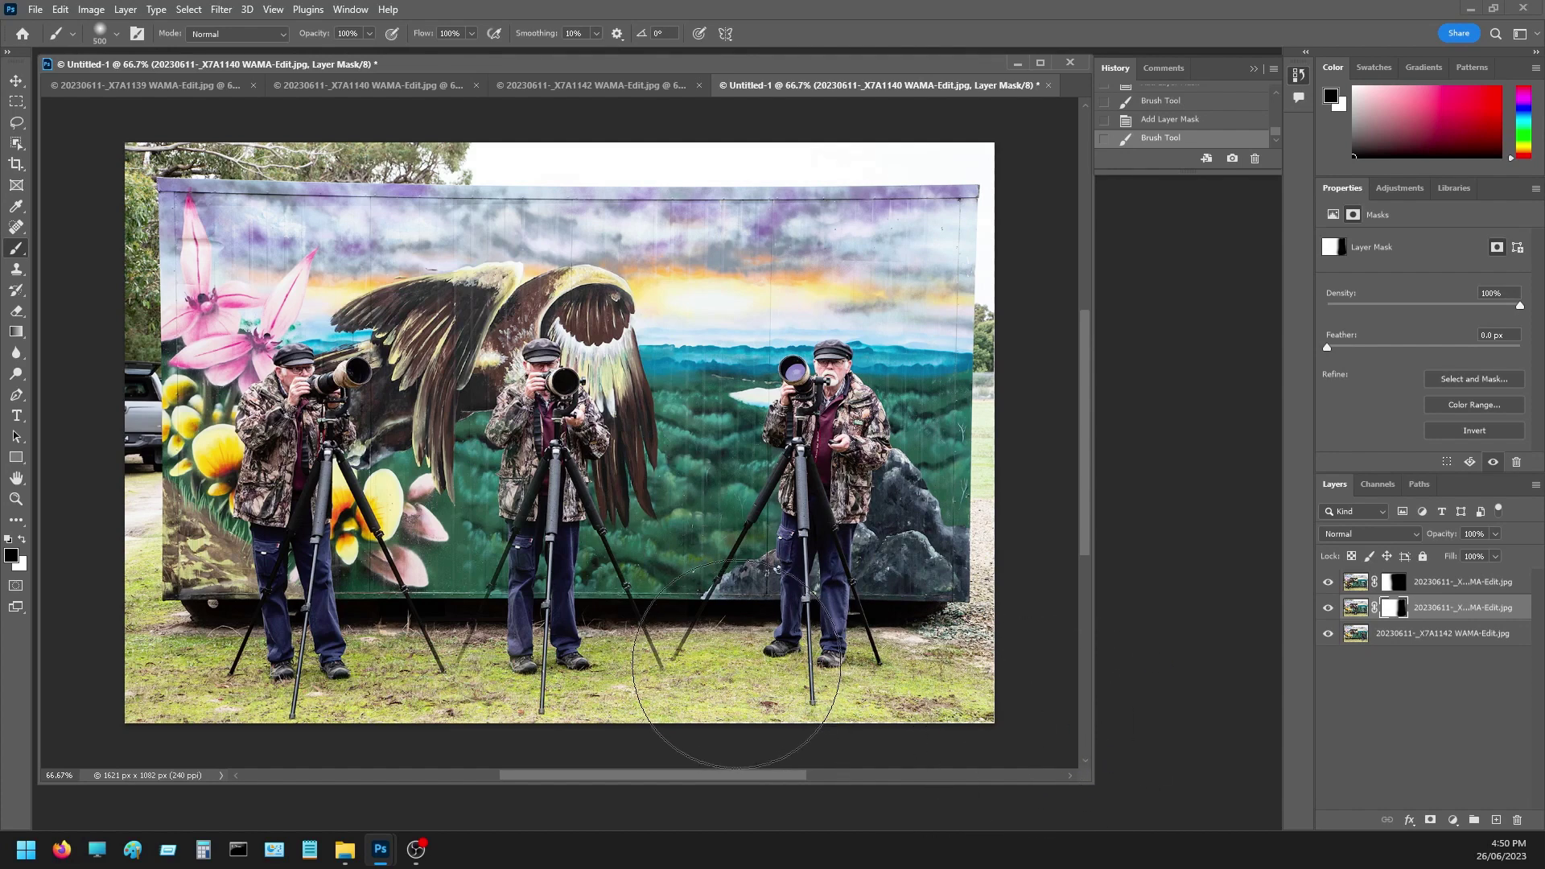
key(bracketleft)
key(bracketleft)
key(bracketleft)
key(bracketleft)
key(bracketleft)
key(bracketleft)
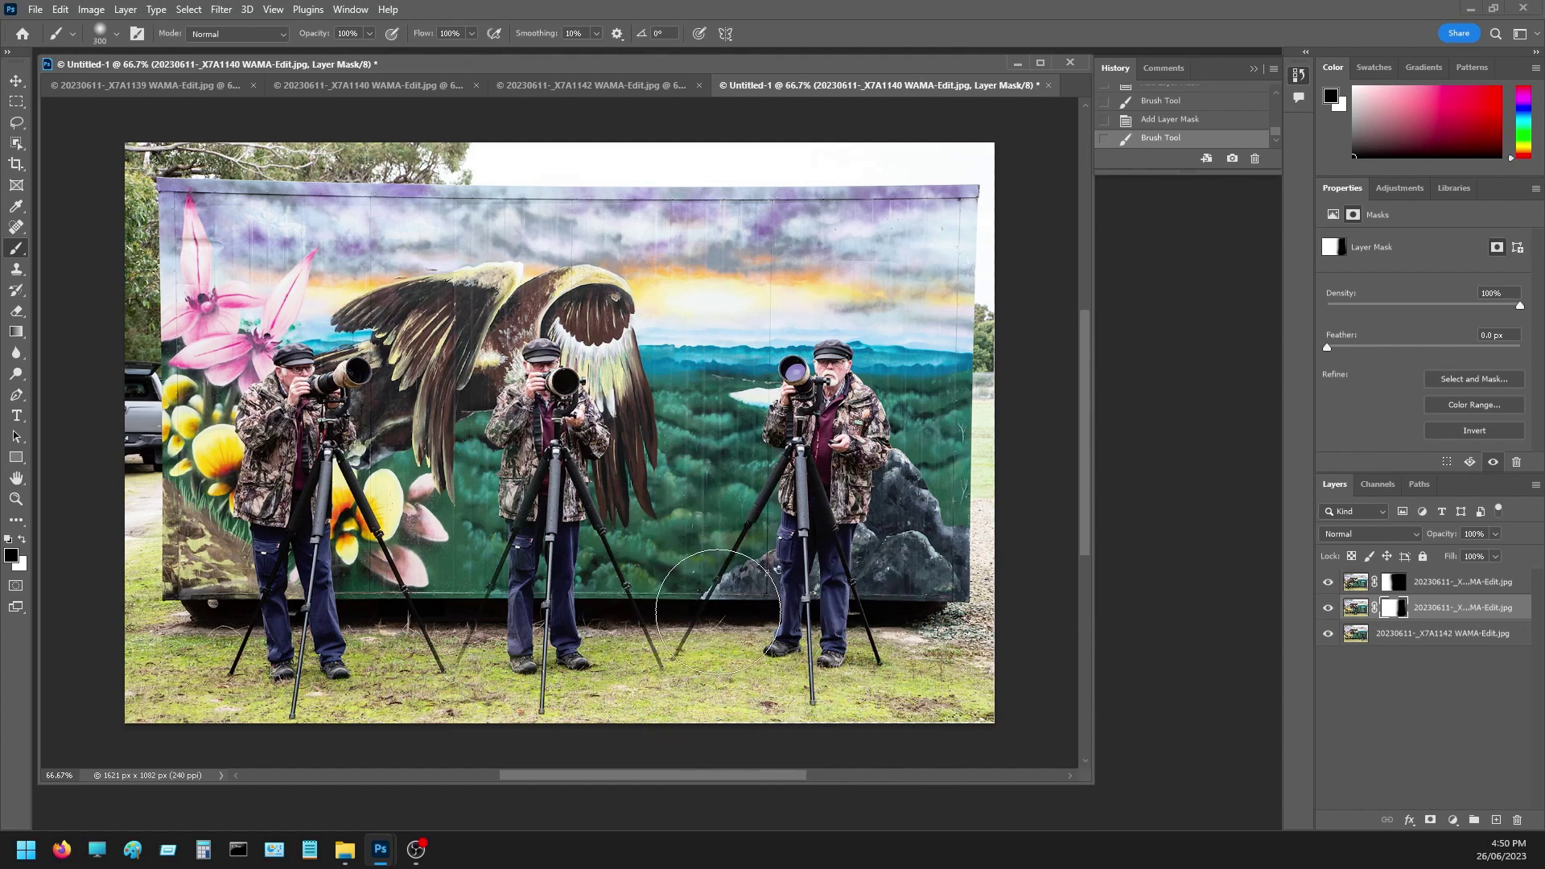
key(bracketleft)
key(bracketleft)
key(bracketleft)
drag(681, 646, 696, 672)
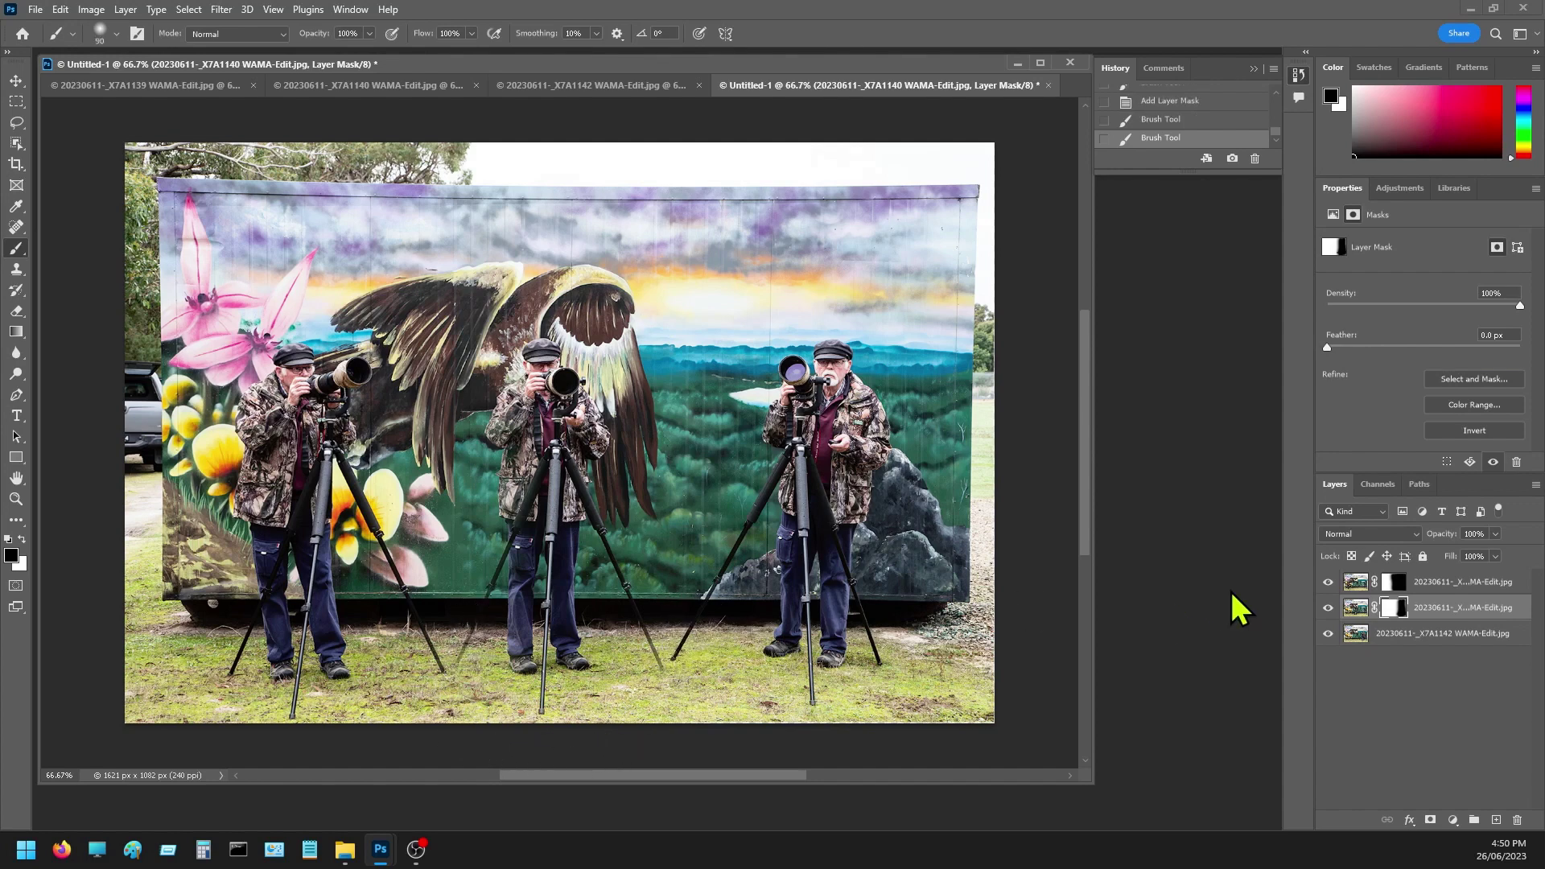
- Paint on the top layer's mask to restore the middle tripod's left leg, then swap brush colours
click(1434, 590)
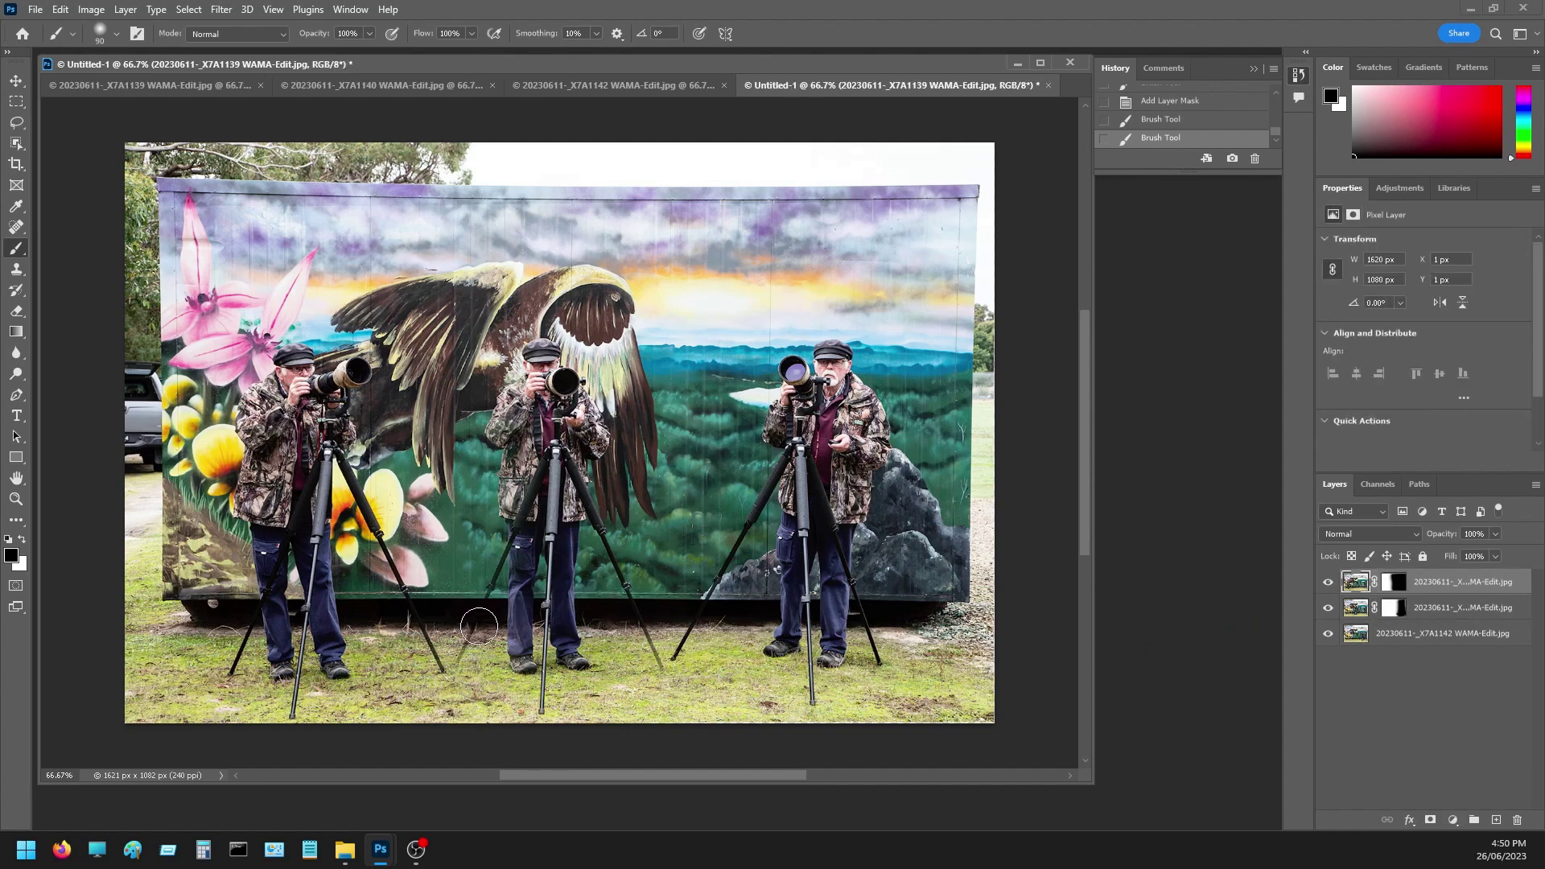
click(475, 638)
click(1387, 582)
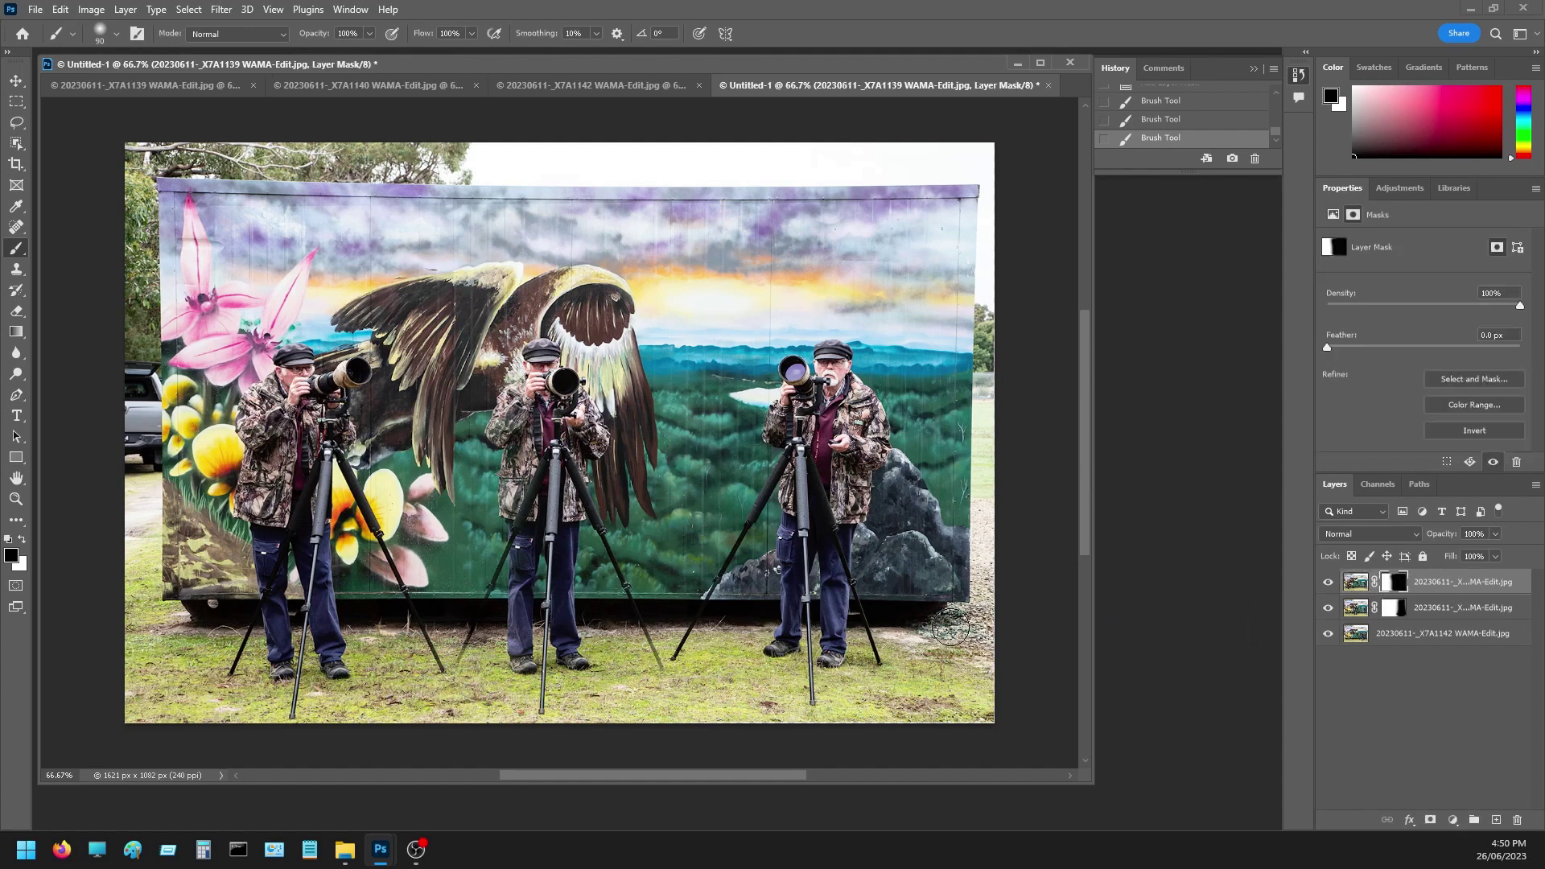
key(ctrl+z)
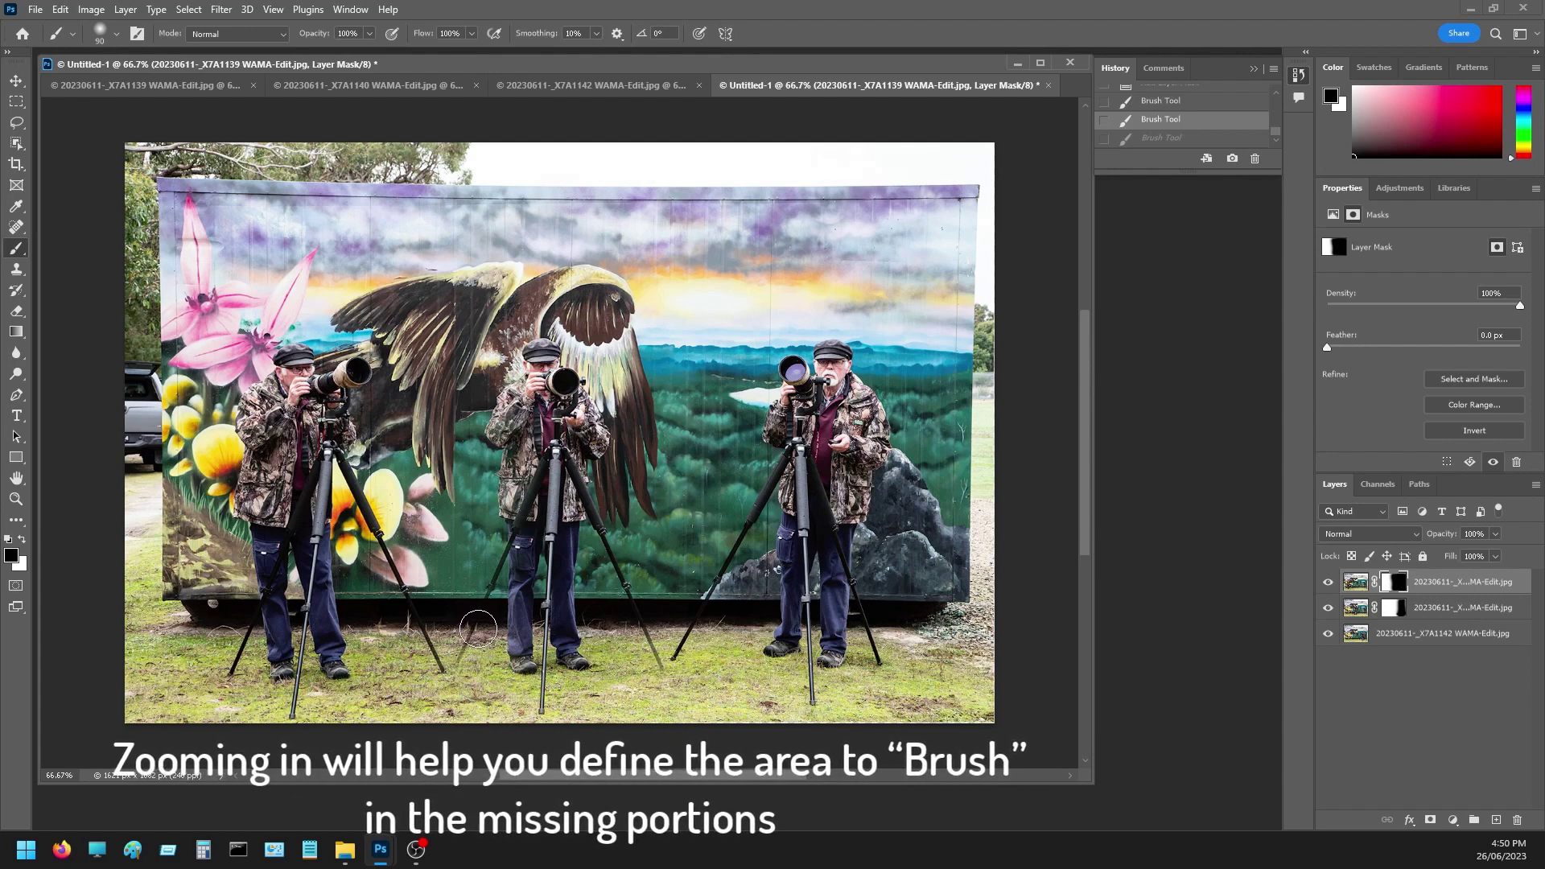
key(ctrl+shift+z)
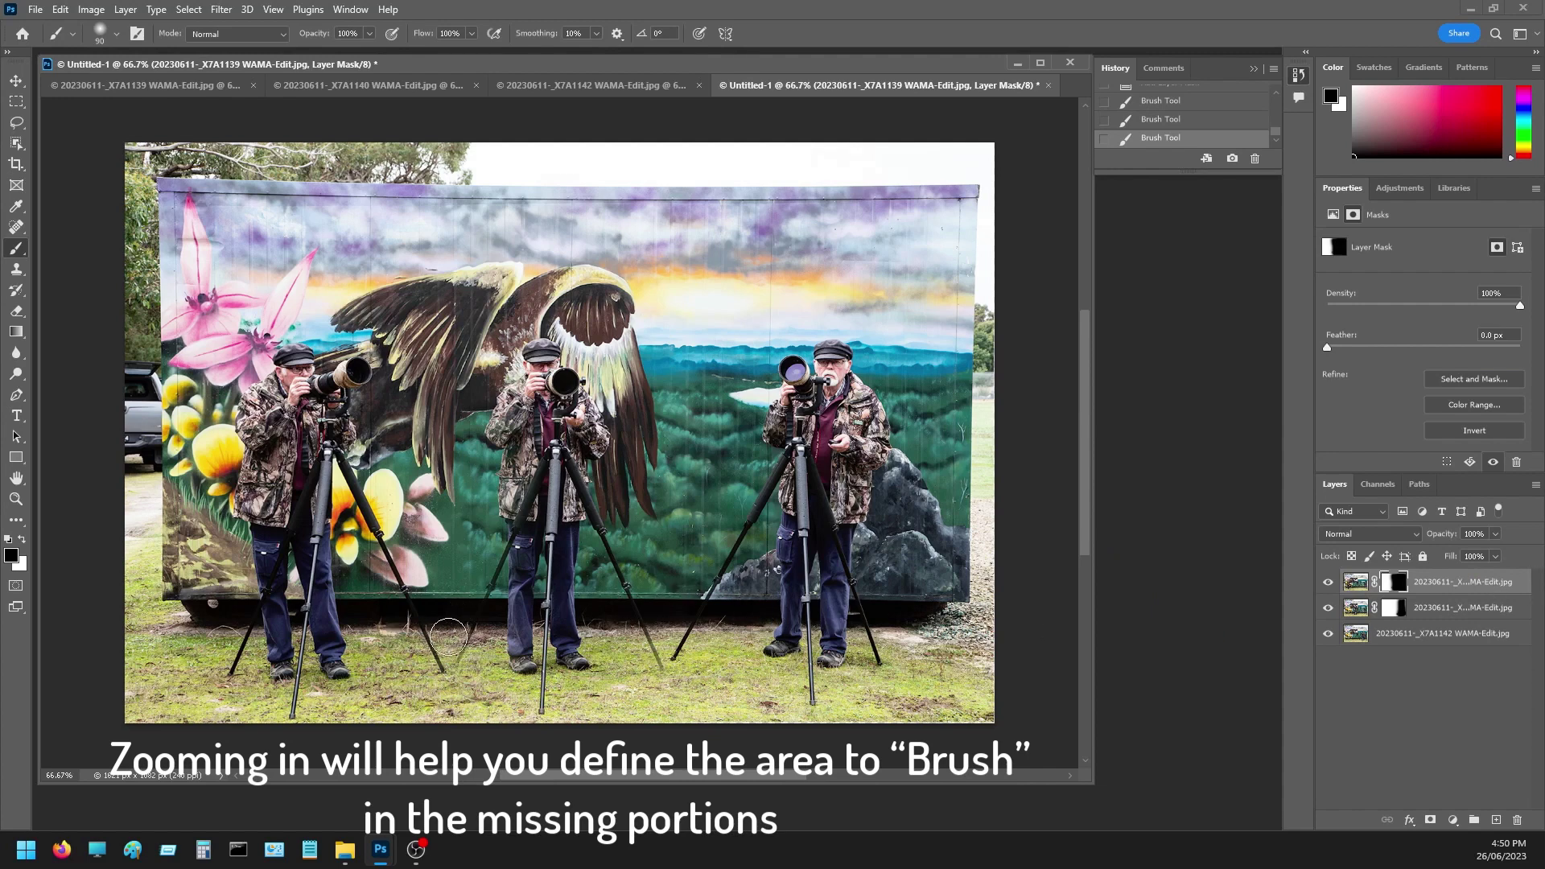
mouse_move(449, 637)
mouse_down()
mouse_move(483, 620)
mouse_move(461, 708)
mouse_up()
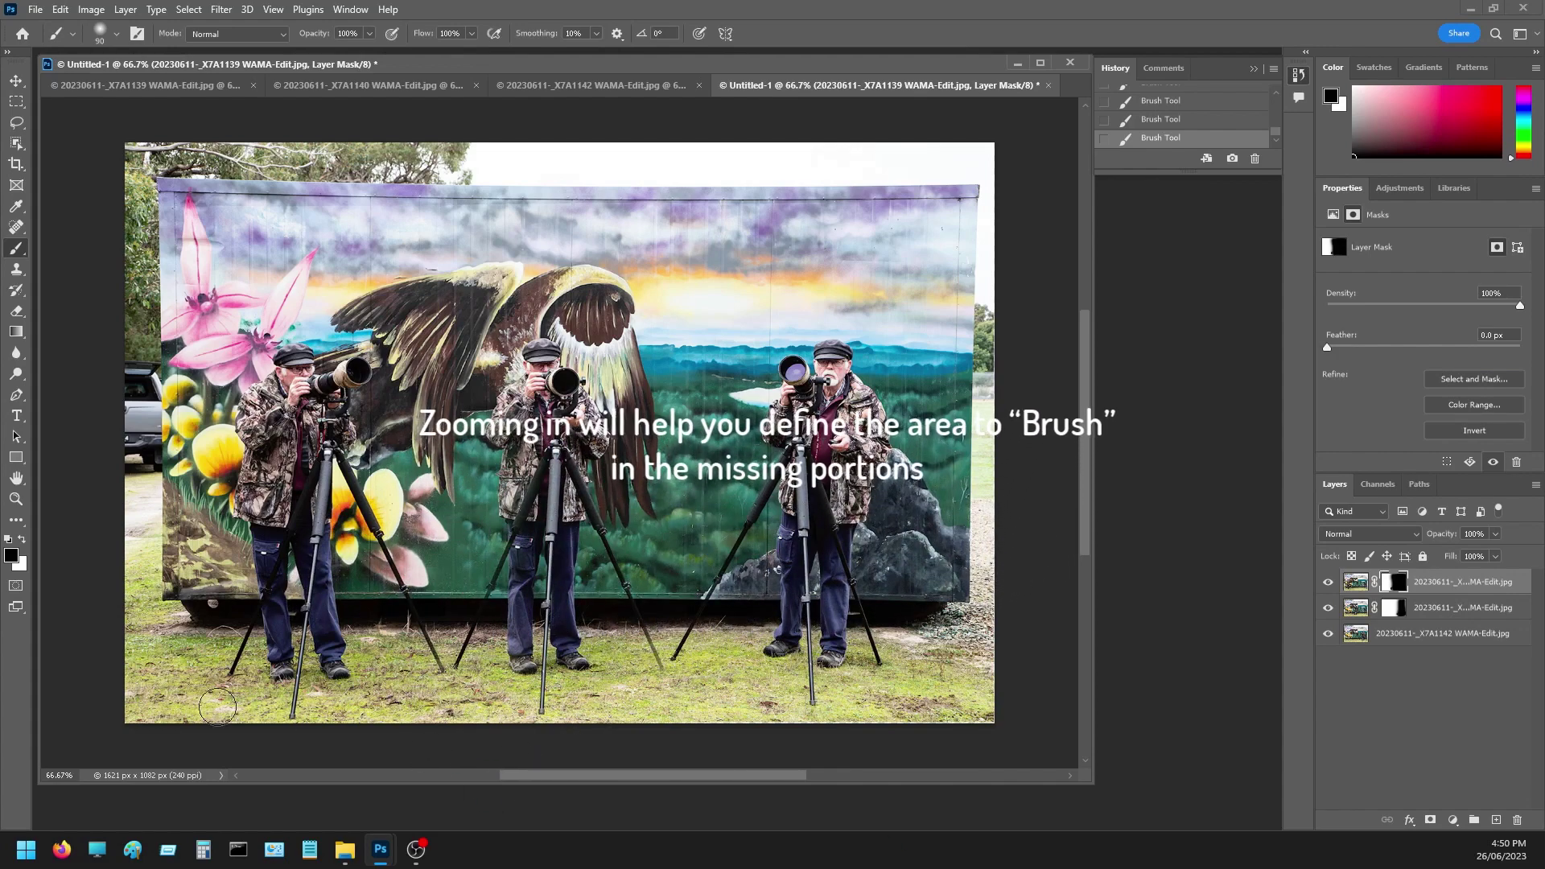
key(x)
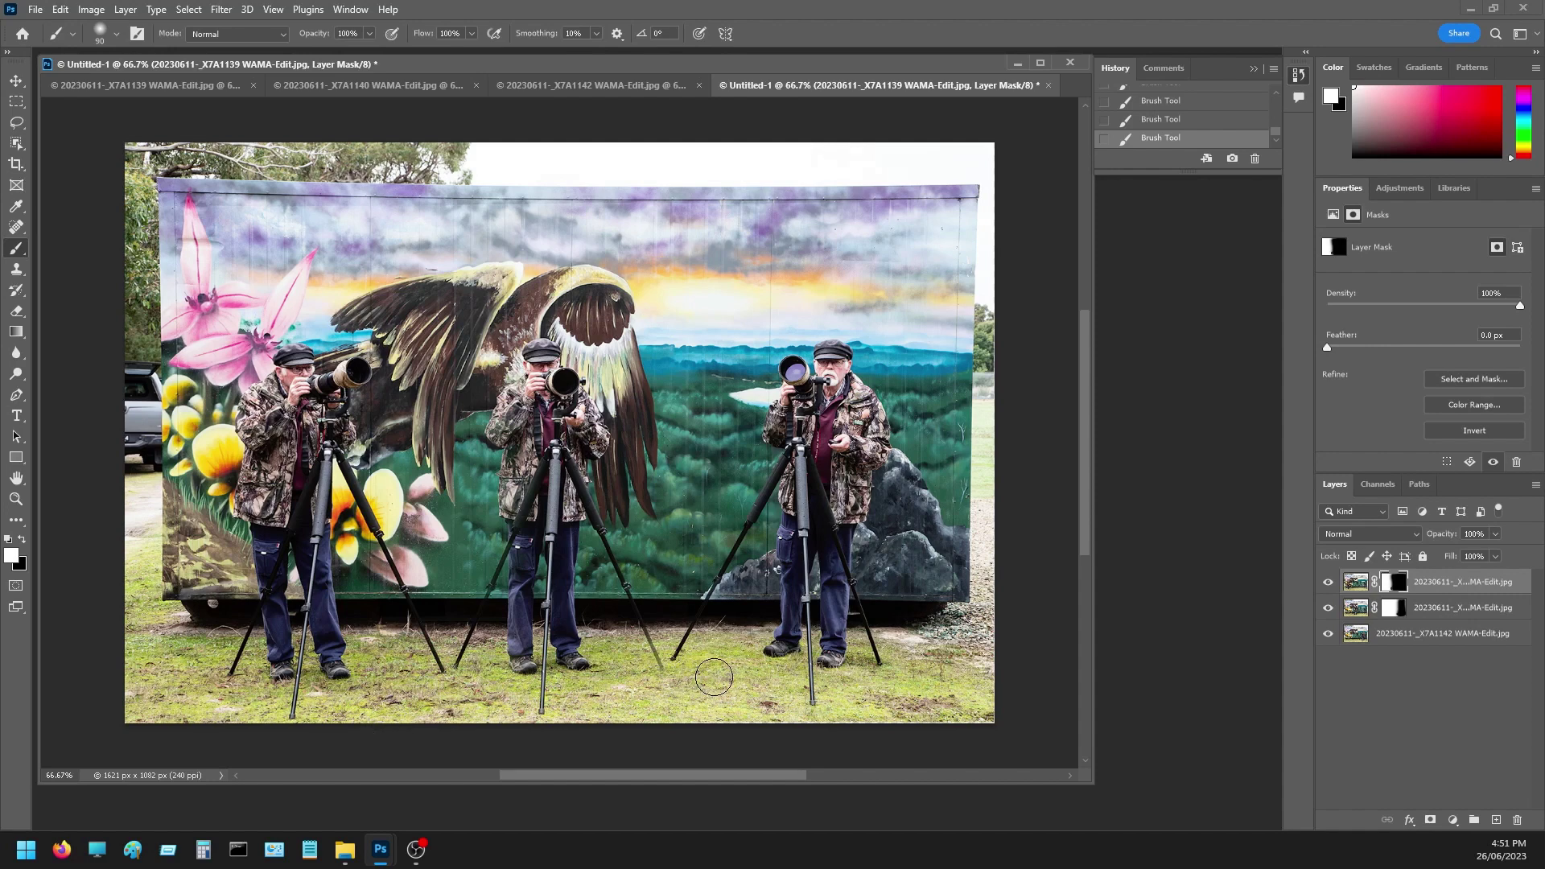
- Undo the stray grass smudge and refine the second layer's mask around the middle tripod leg
click(1421, 609)
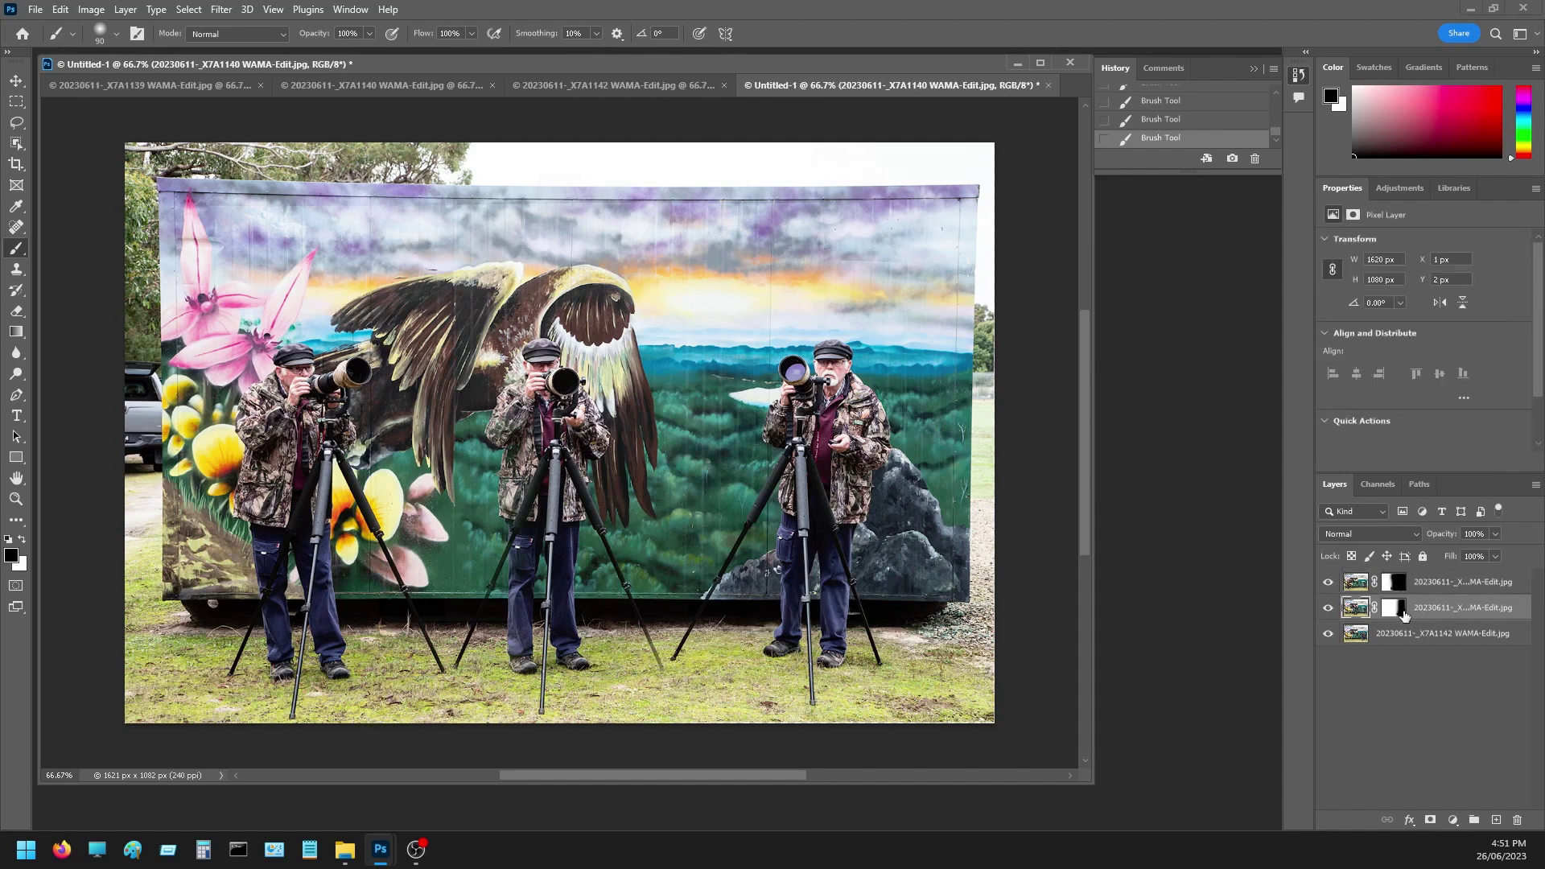
drag(643, 626, 644, 654)
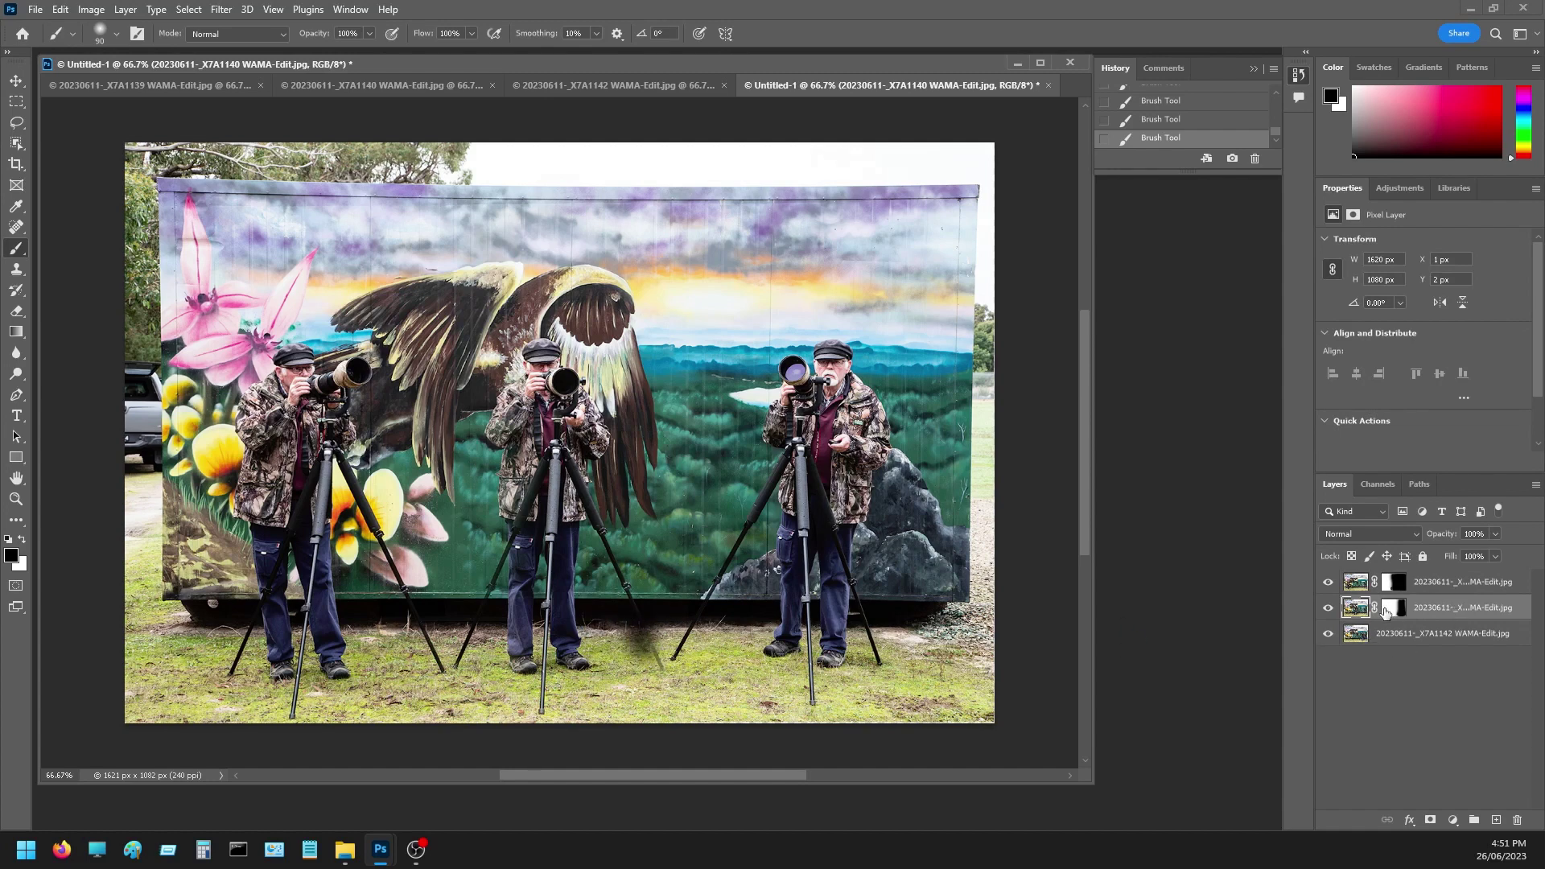
key(x)
click(1396, 608)
key(ctrl+z)
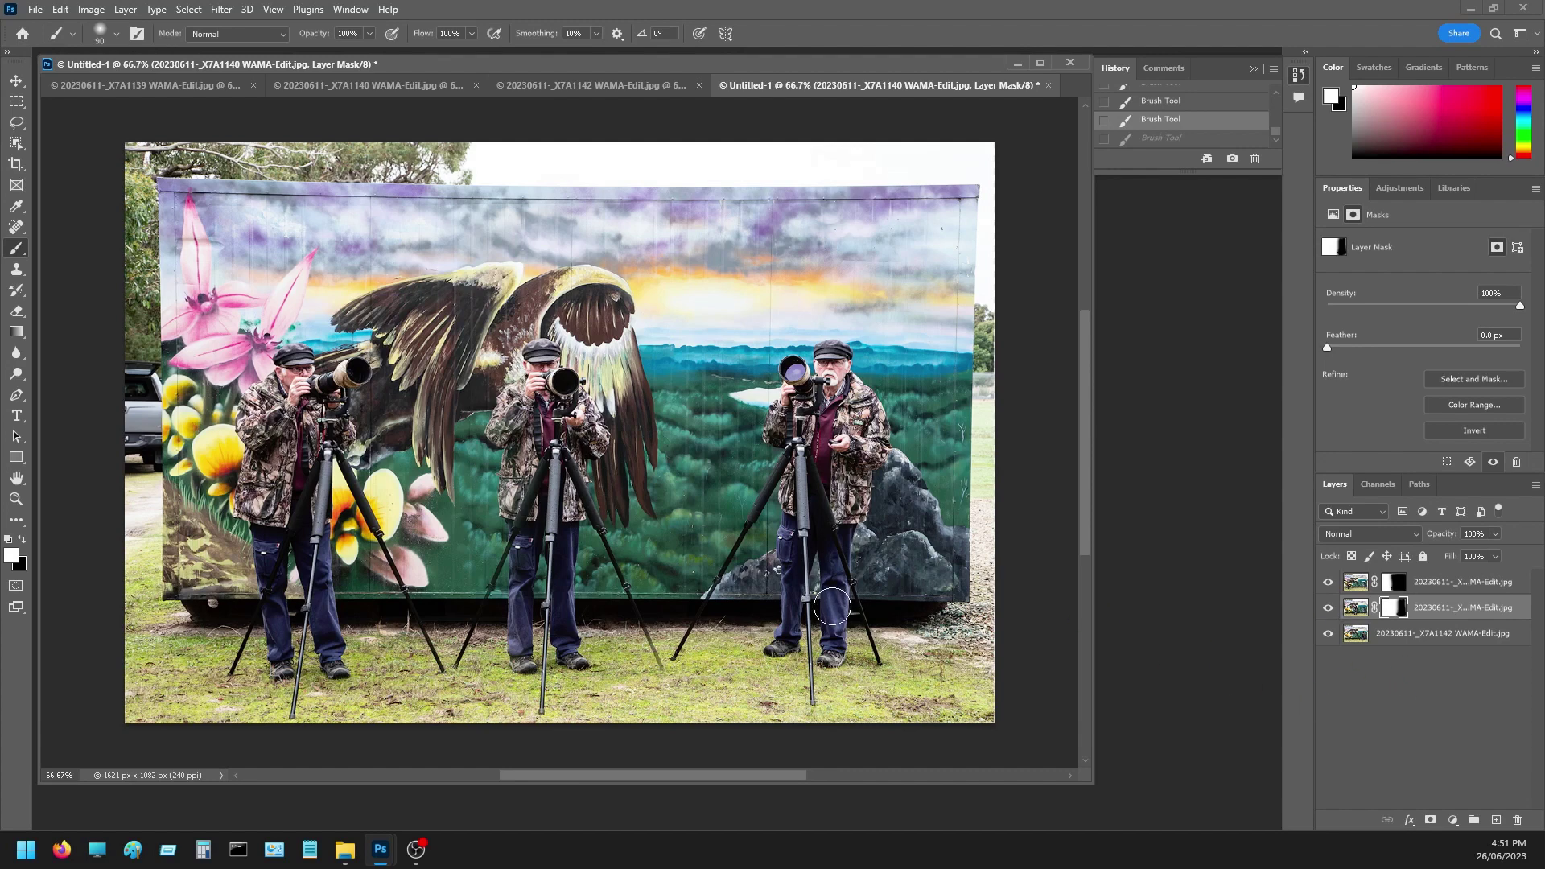
drag(640, 638, 680, 693)
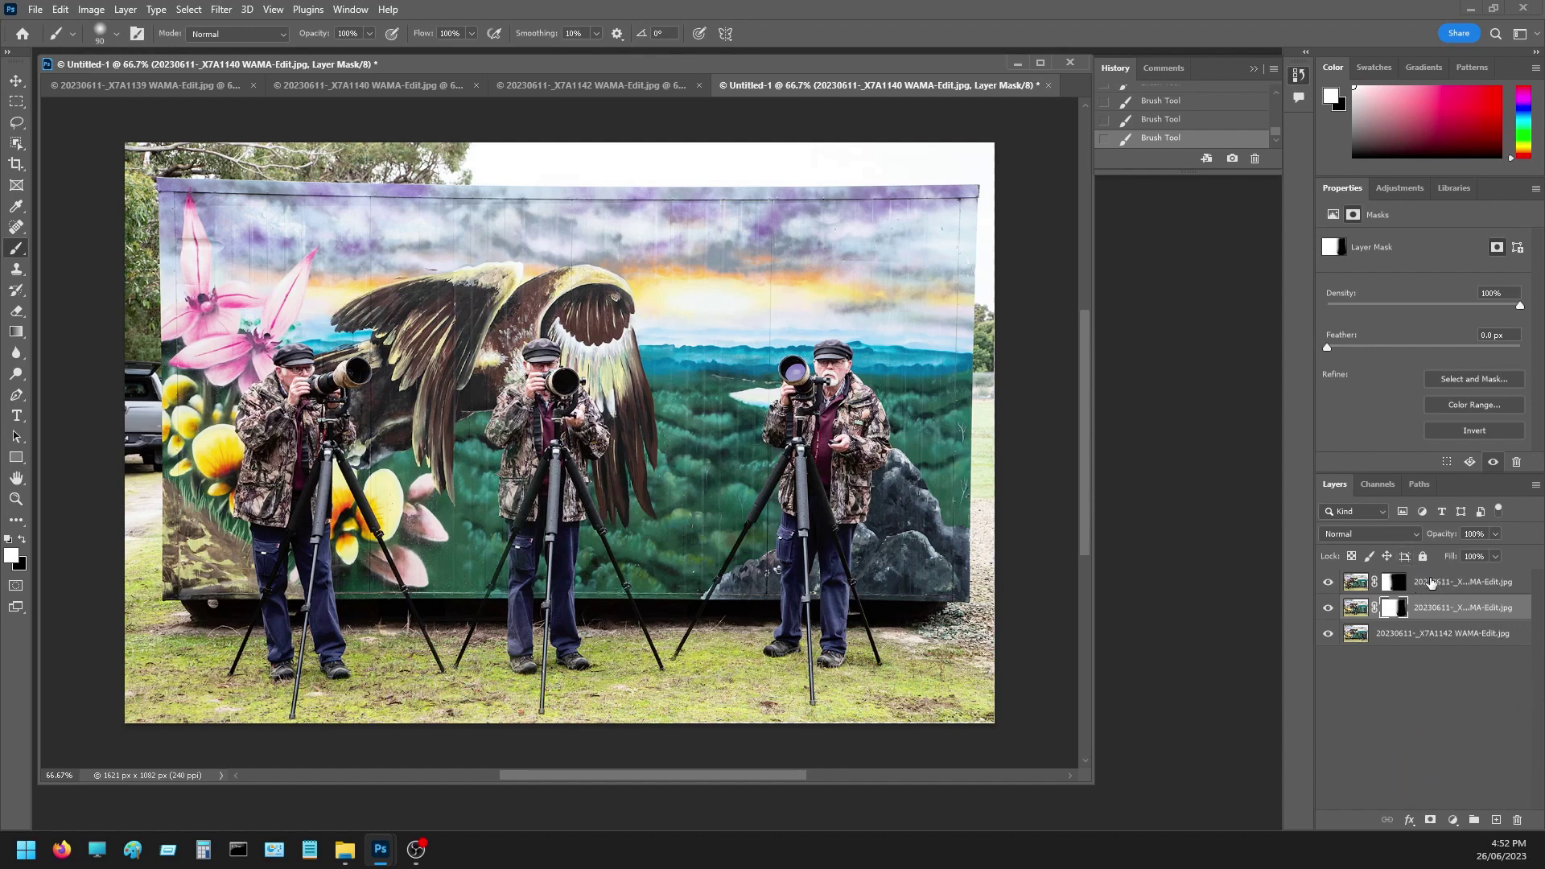
- Add a Hue/Saturation adjustment layer above the photos with Saturation set to +15
click(1432, 582)
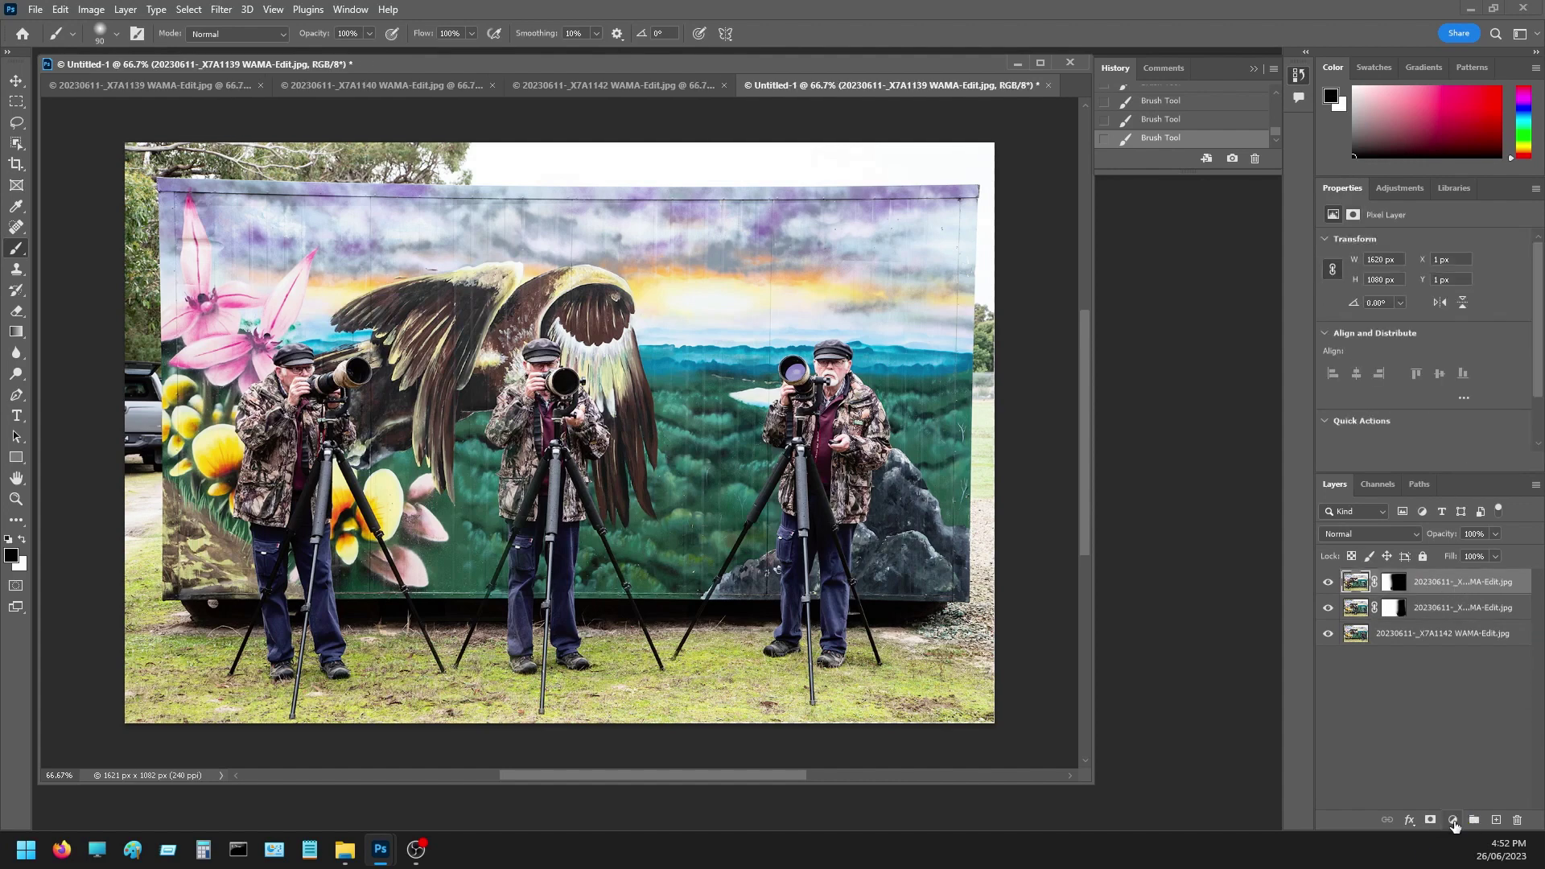
click(1454, 823)
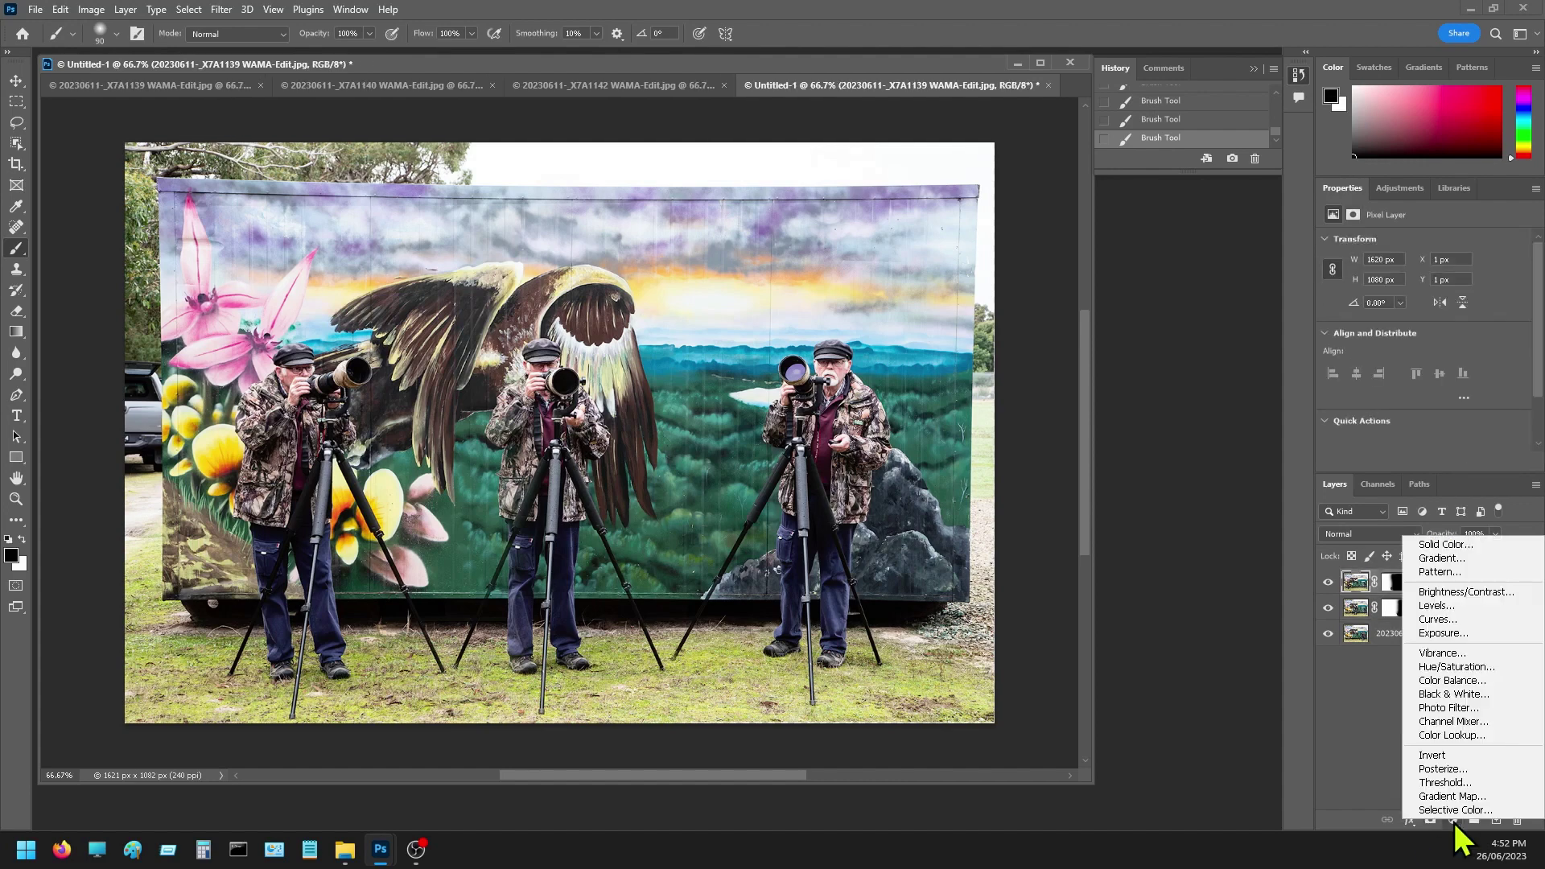
click(1448, 668)
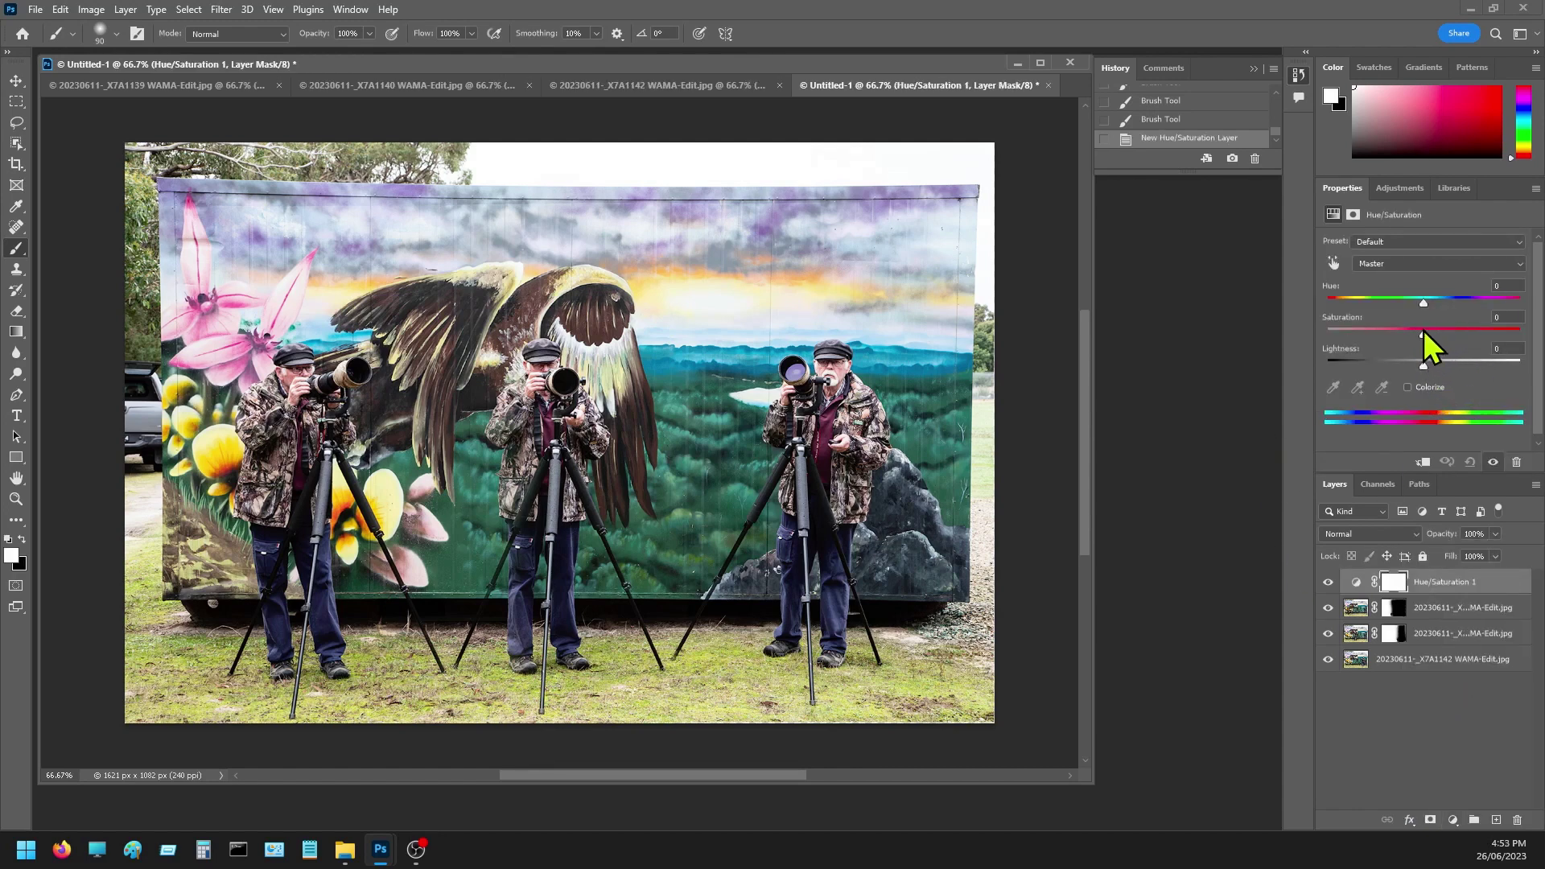
drag(1430, 337, 1460, 333)
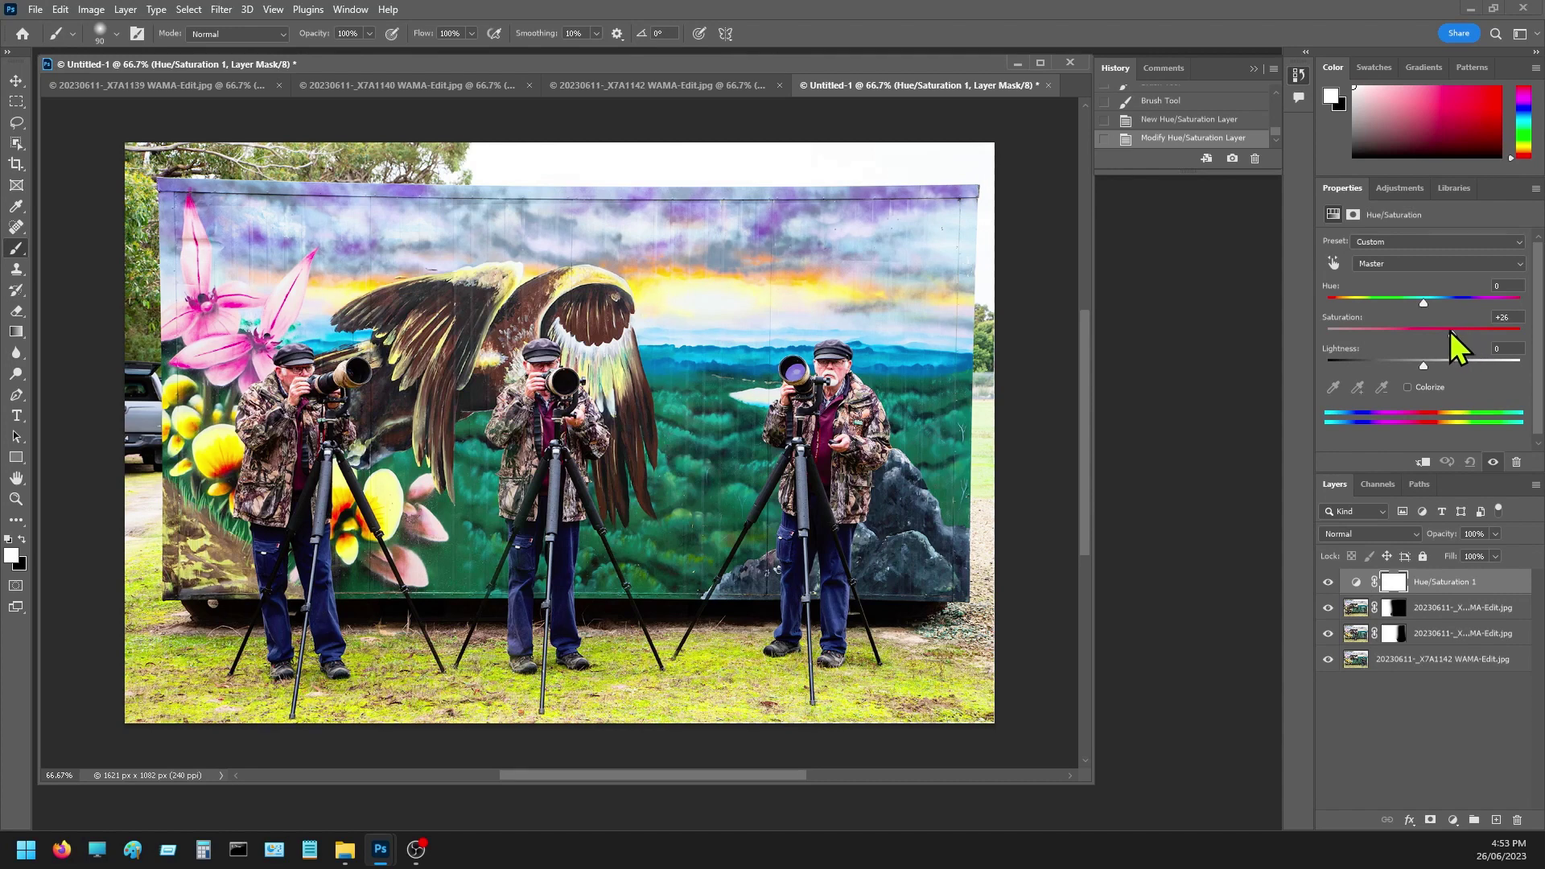
drag(1450, 331, 1440, 334)
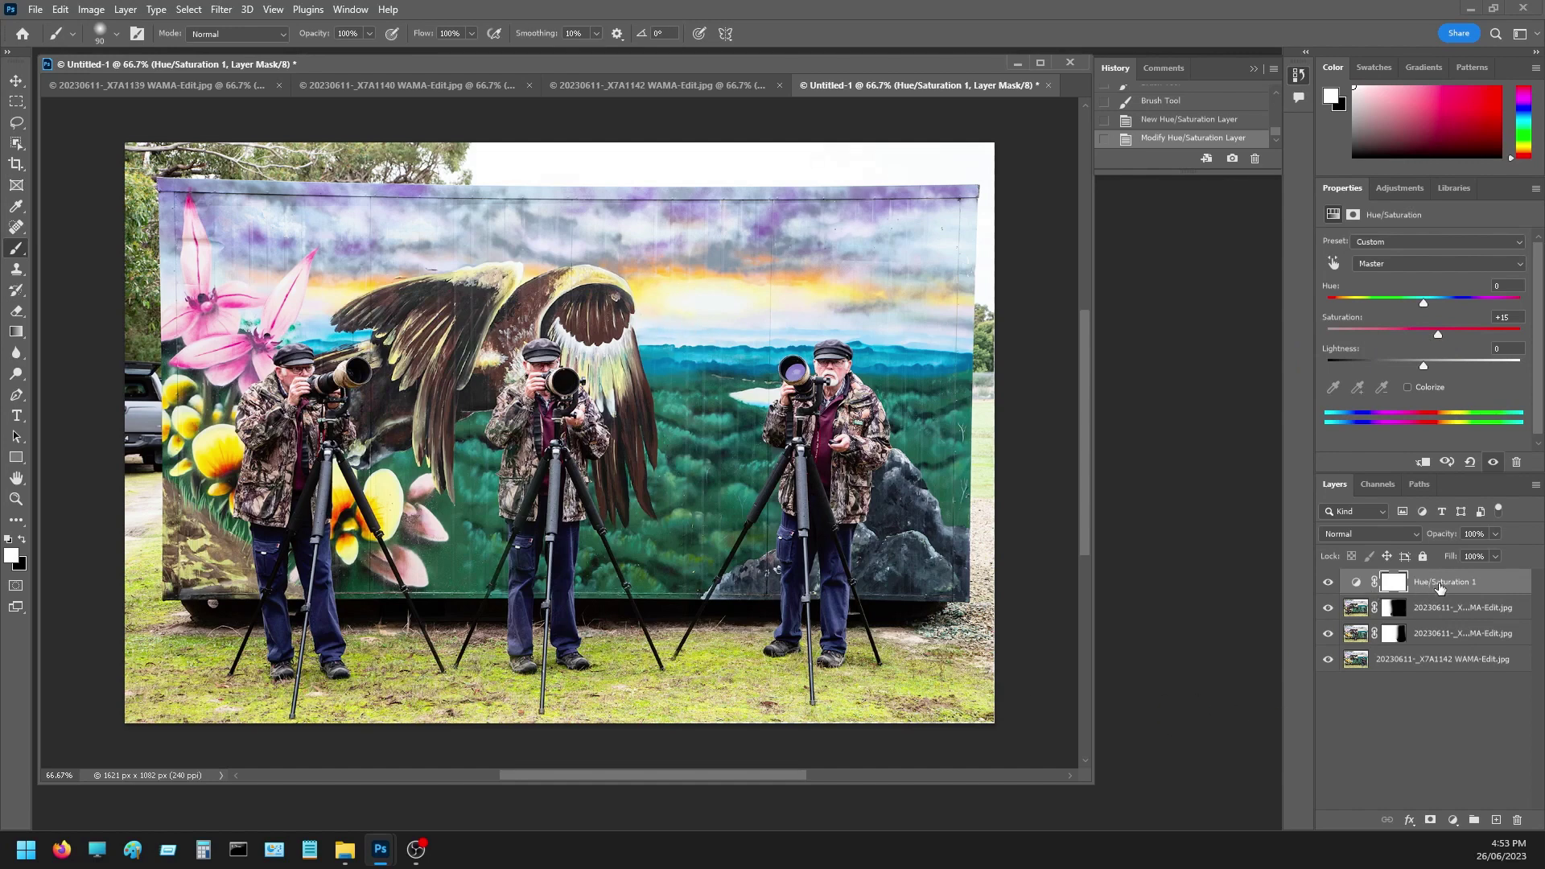
- Lower the Hue/Saturation 1 layer's opacity to 24%
click(1495, 534)
drag(1498, 556, 1485, 556)
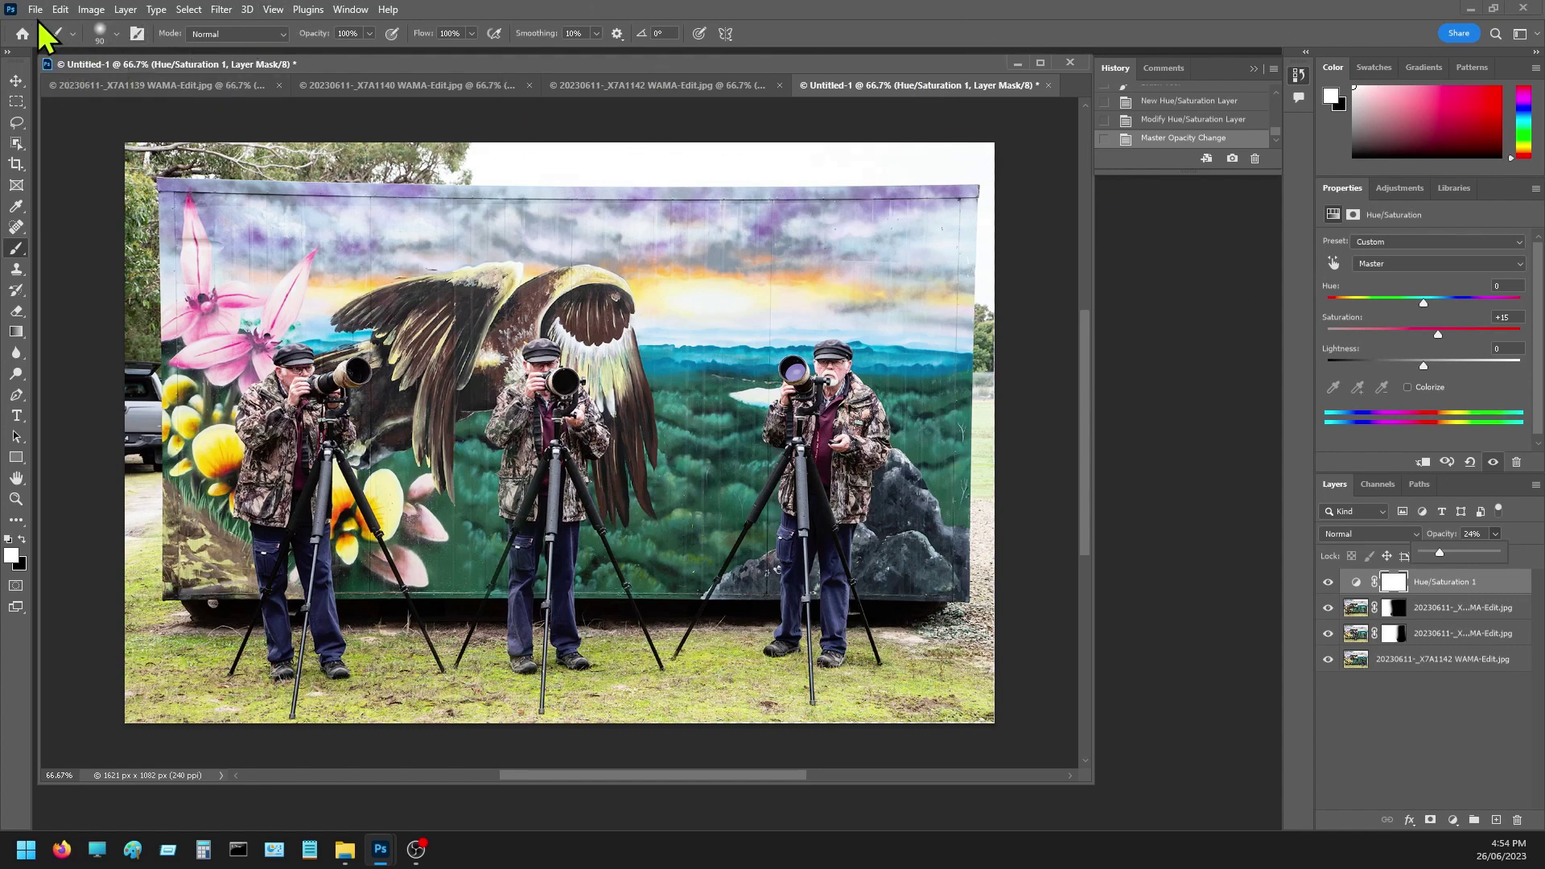
- Flatten the image into a Background layer and duplicate it as Layer 1
click(125, 10)
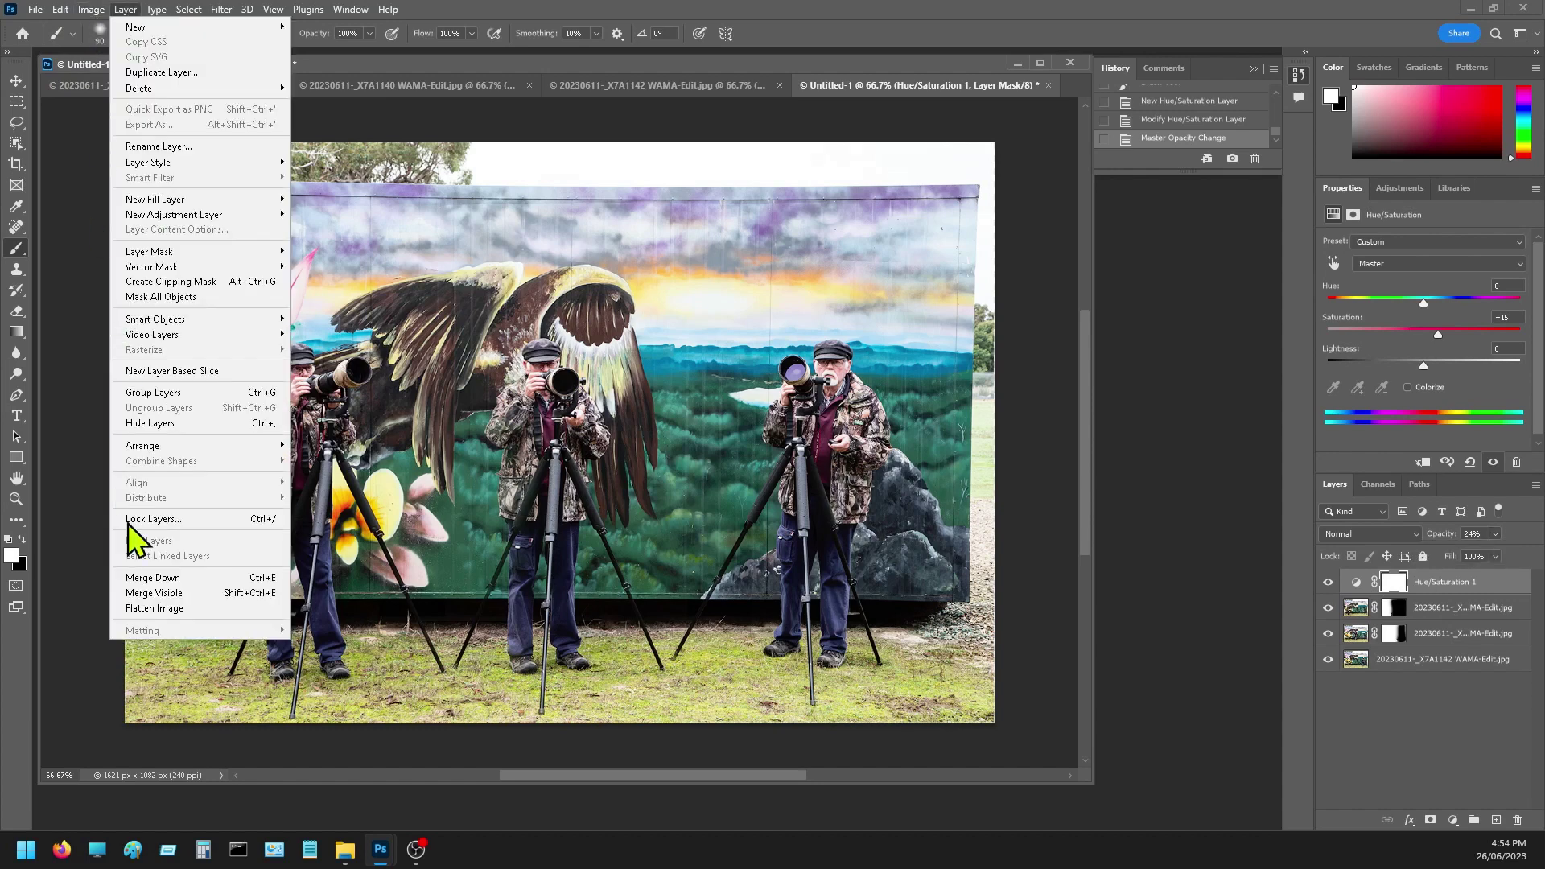
click(177, 610)
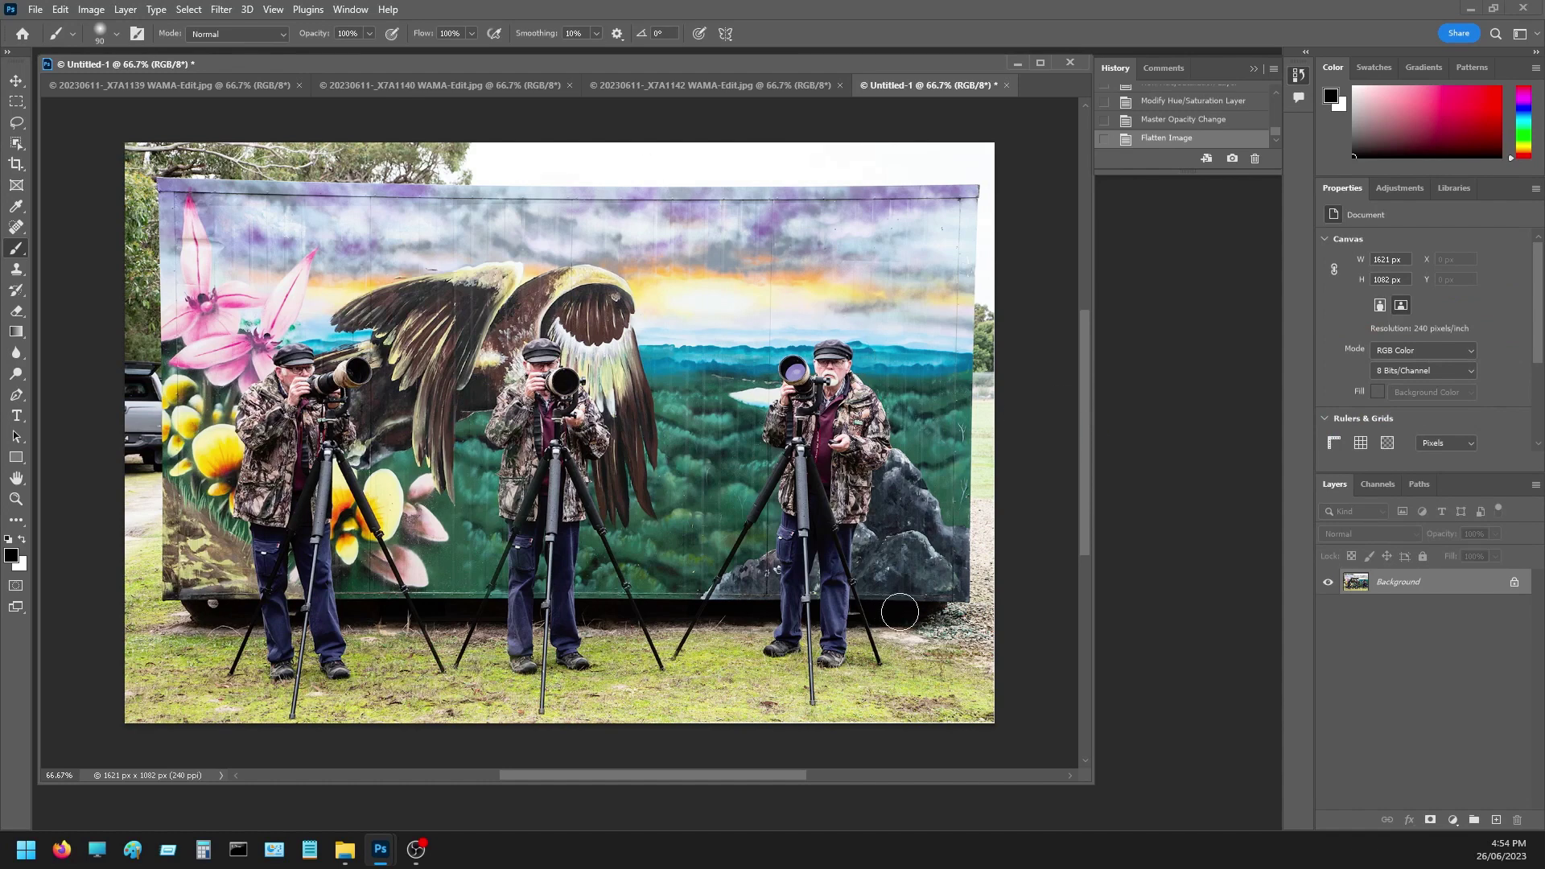
key(ctrl+j)
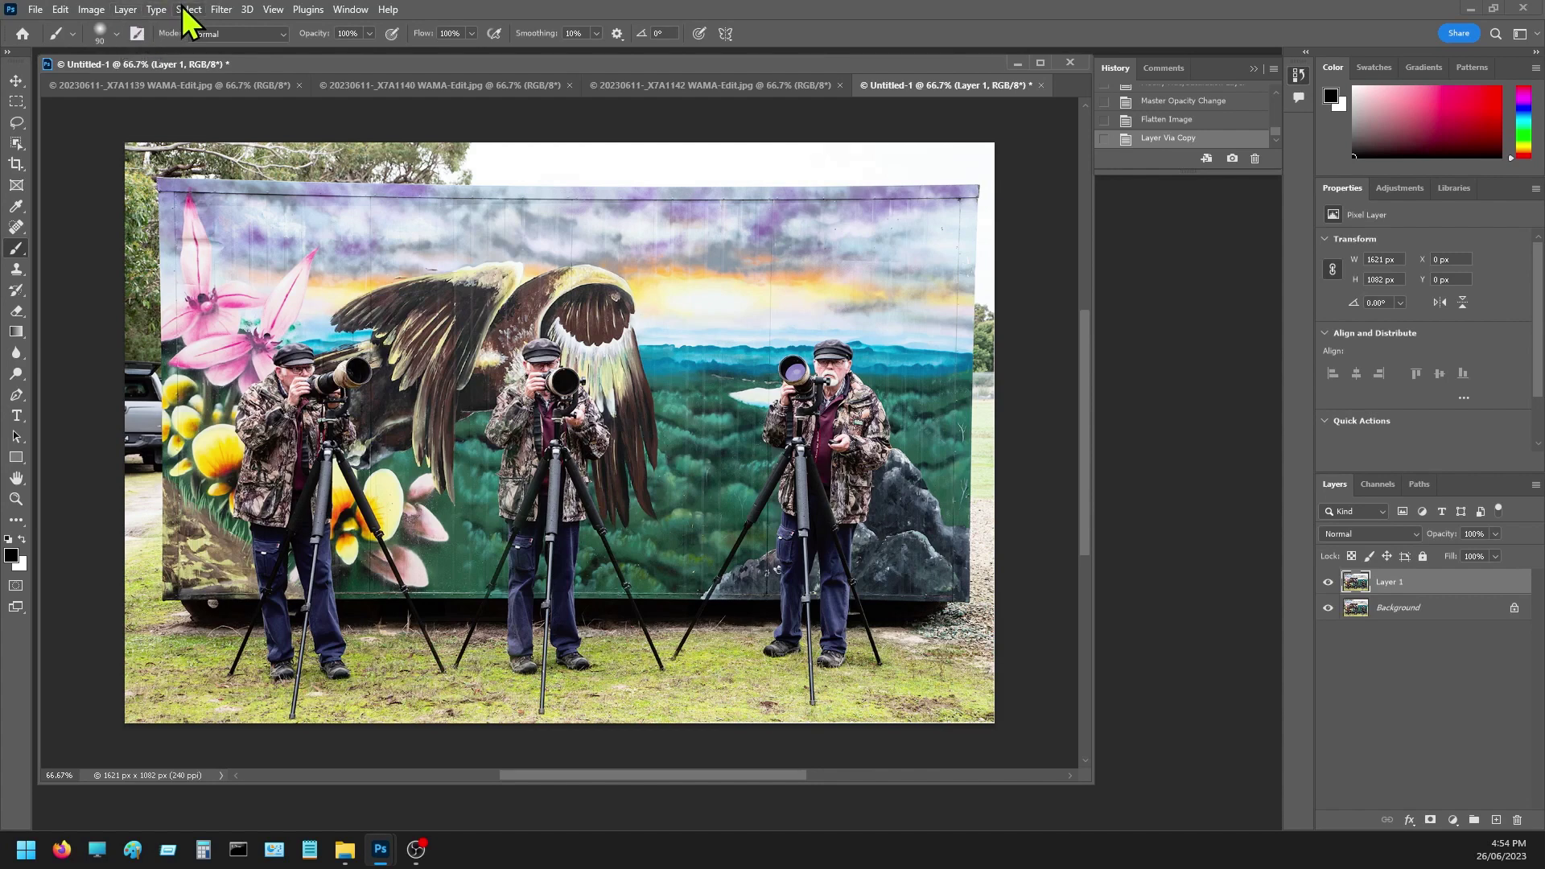
- Apply Unsharp Mask to Layer 1 at roughly 159% amount, 1.0 px radius, 2-level threshold
click(220, 11)
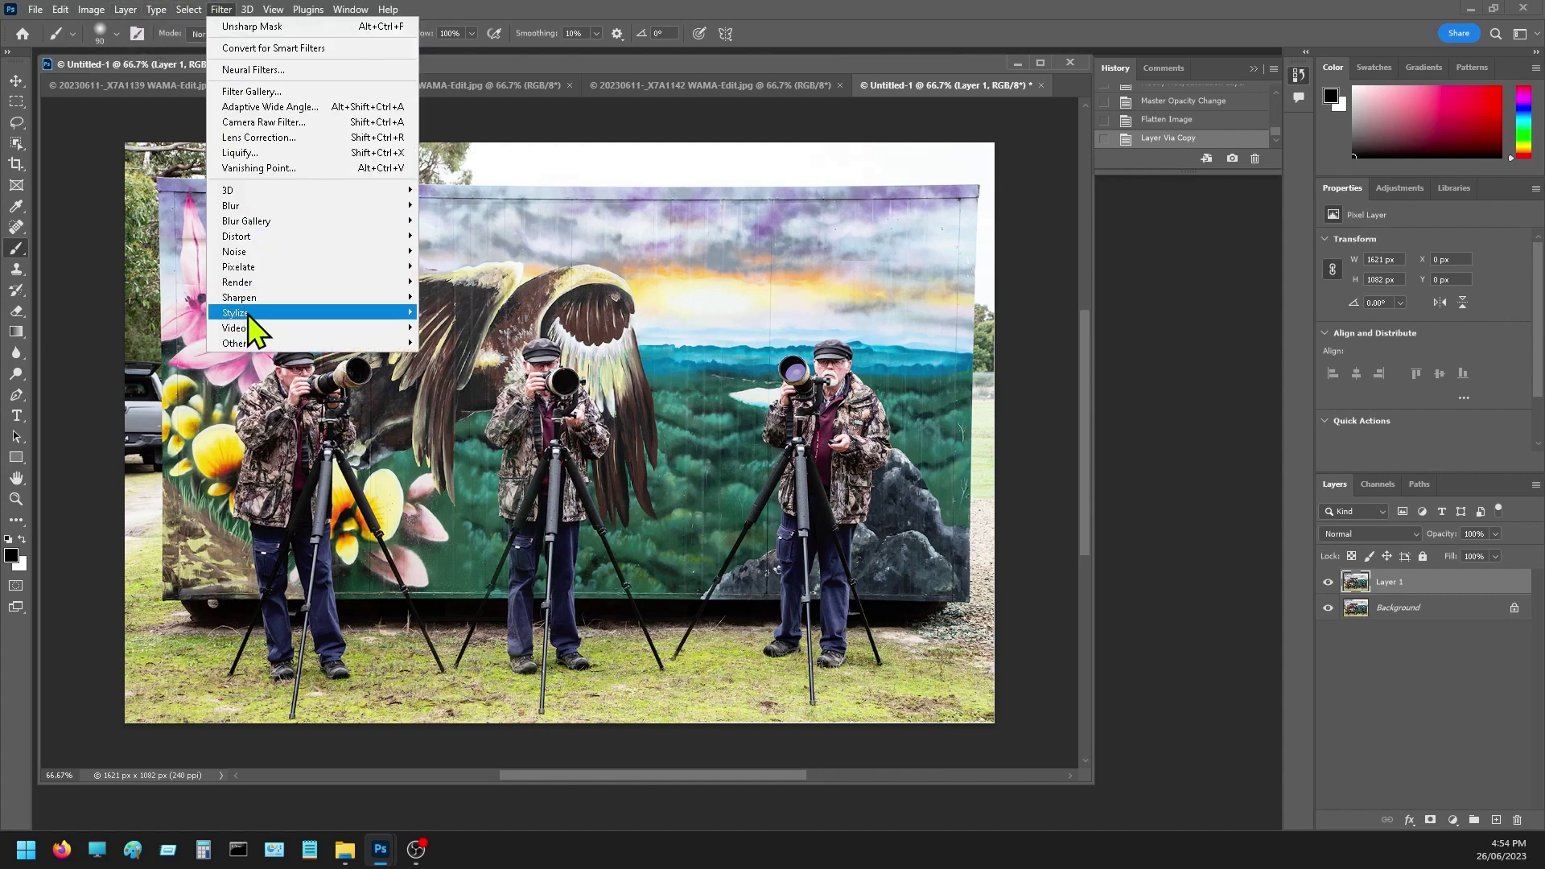
mouse_move(266, 298)
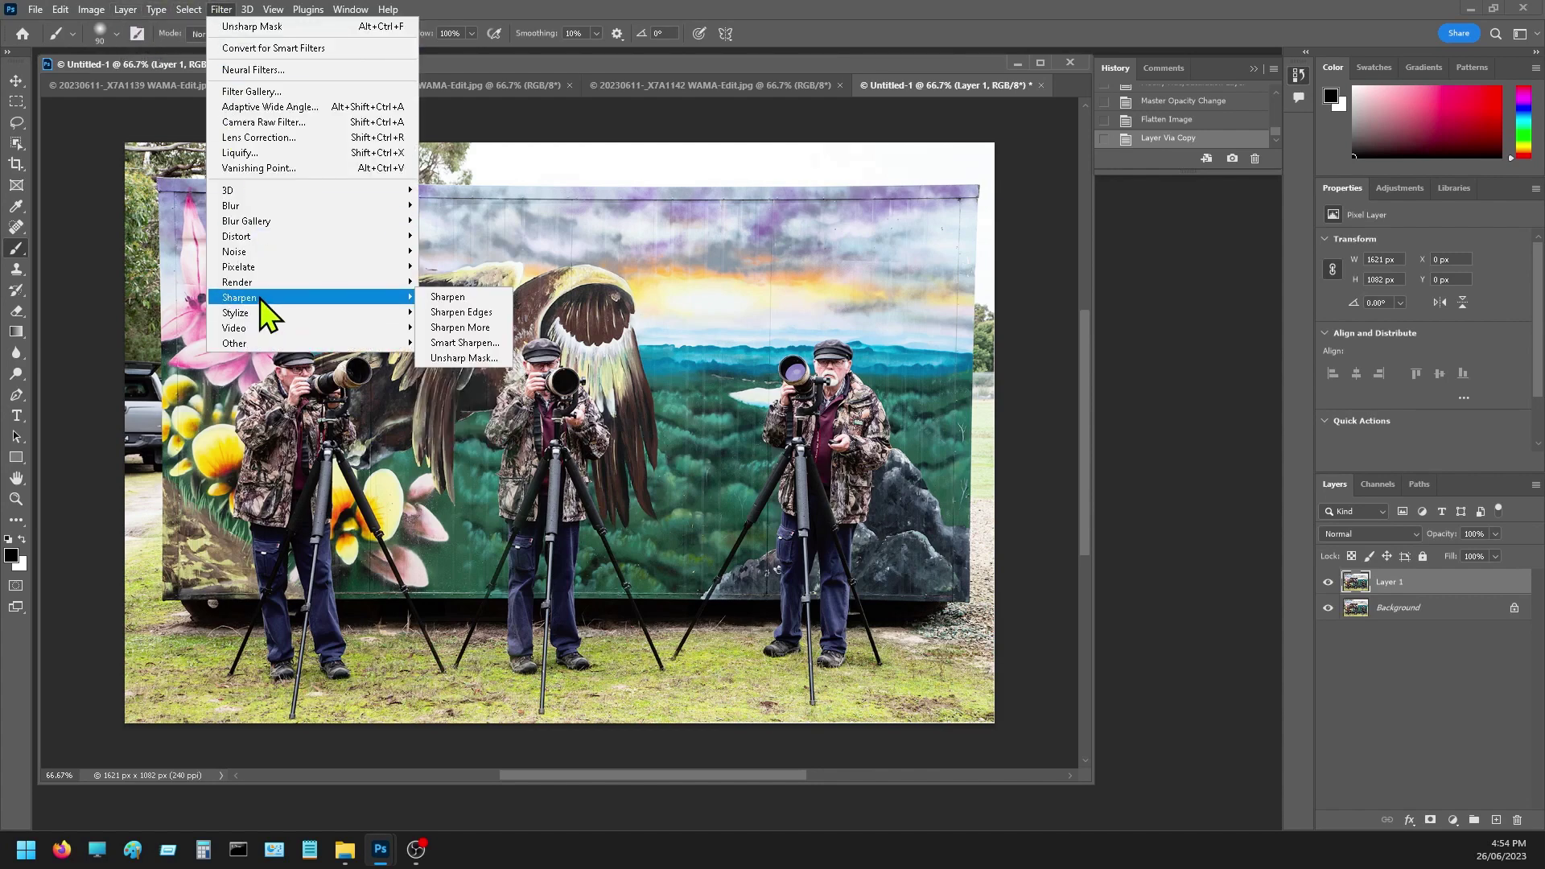
click(481, 360)
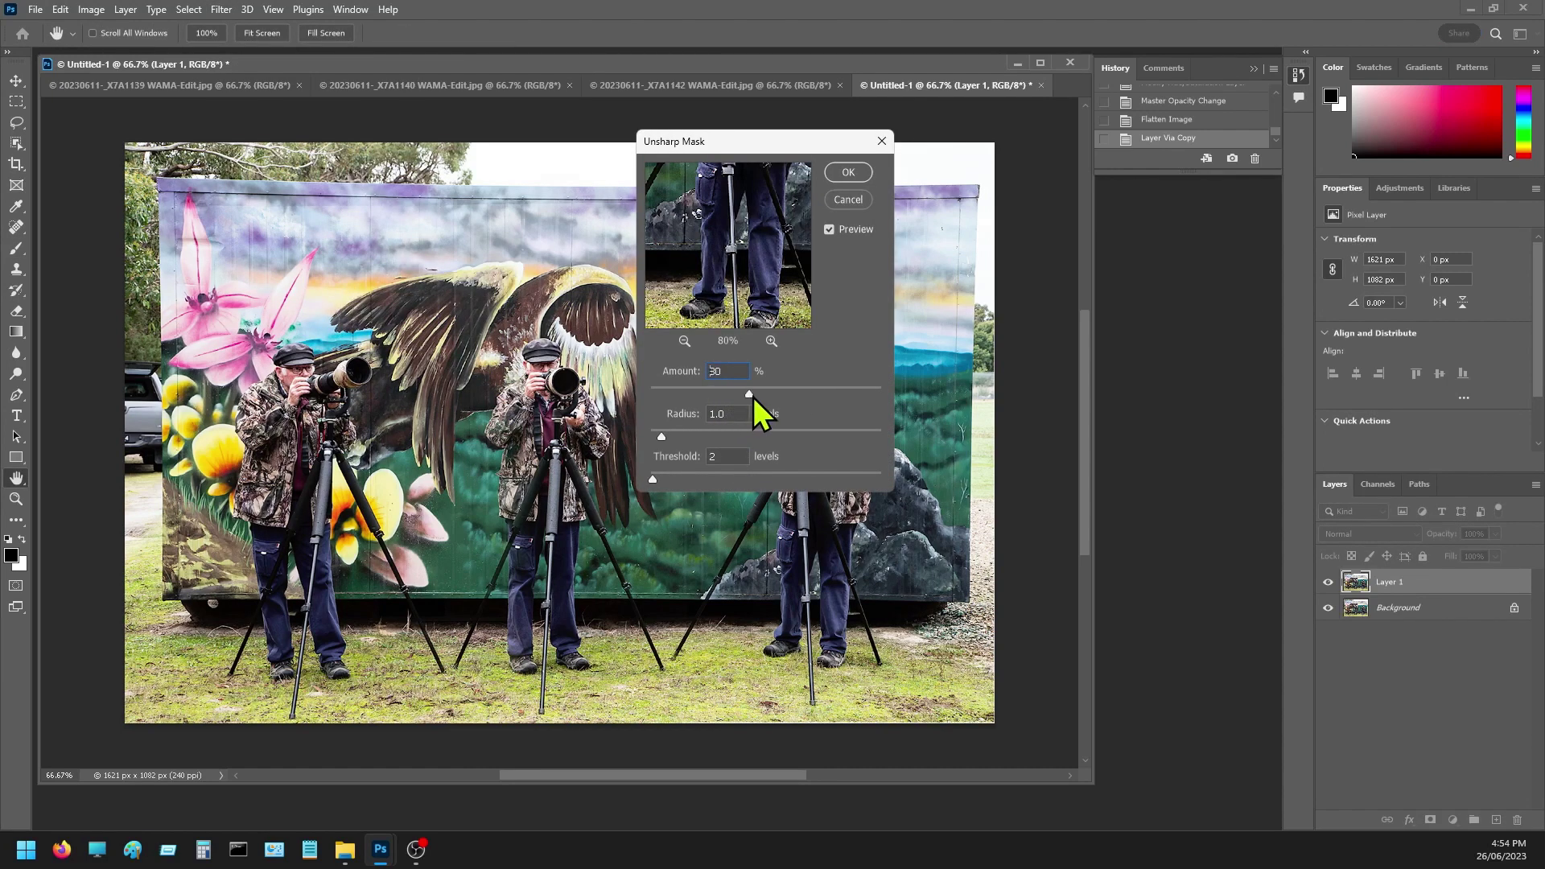
drag(764, 394, 813, 389)
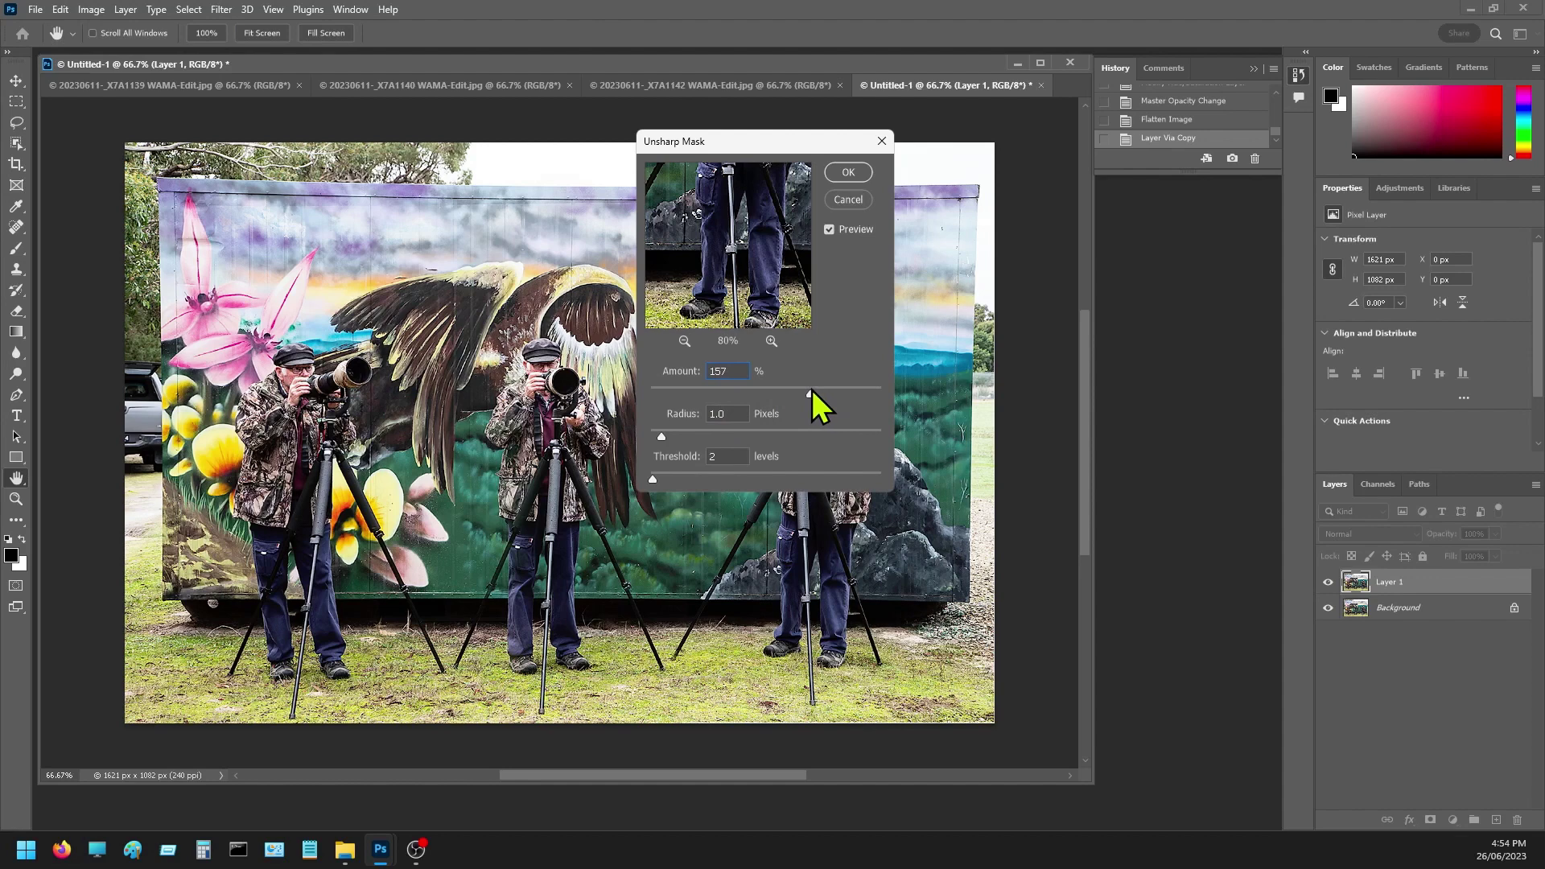
click(845, 173)
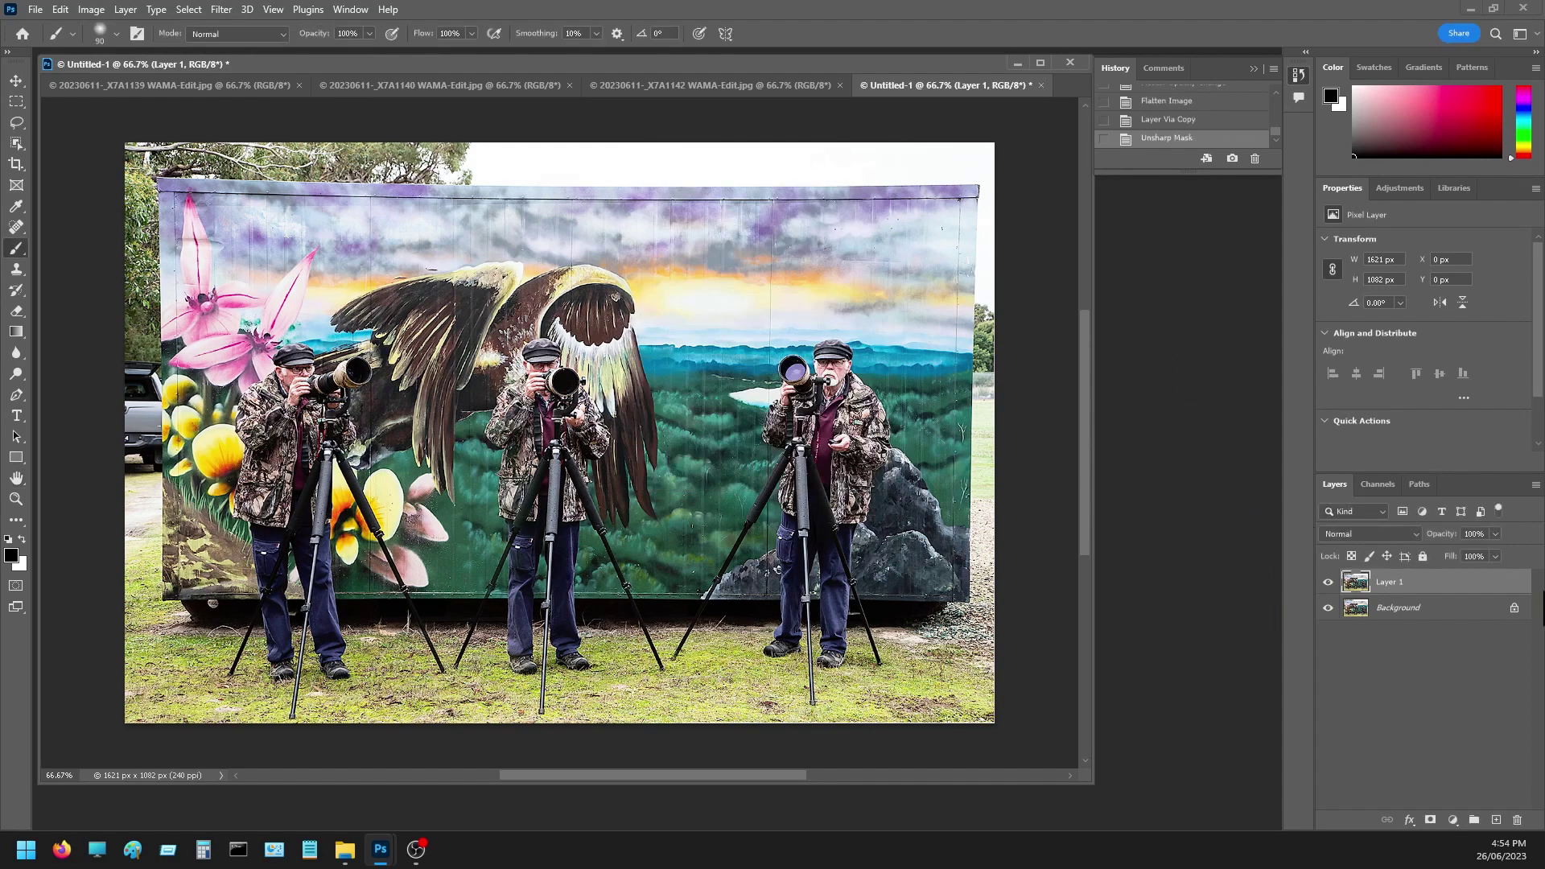
- Trial a lower opacity on Layer 1, return it to 100%, and compare with and without sharpening
click(1495, 533)
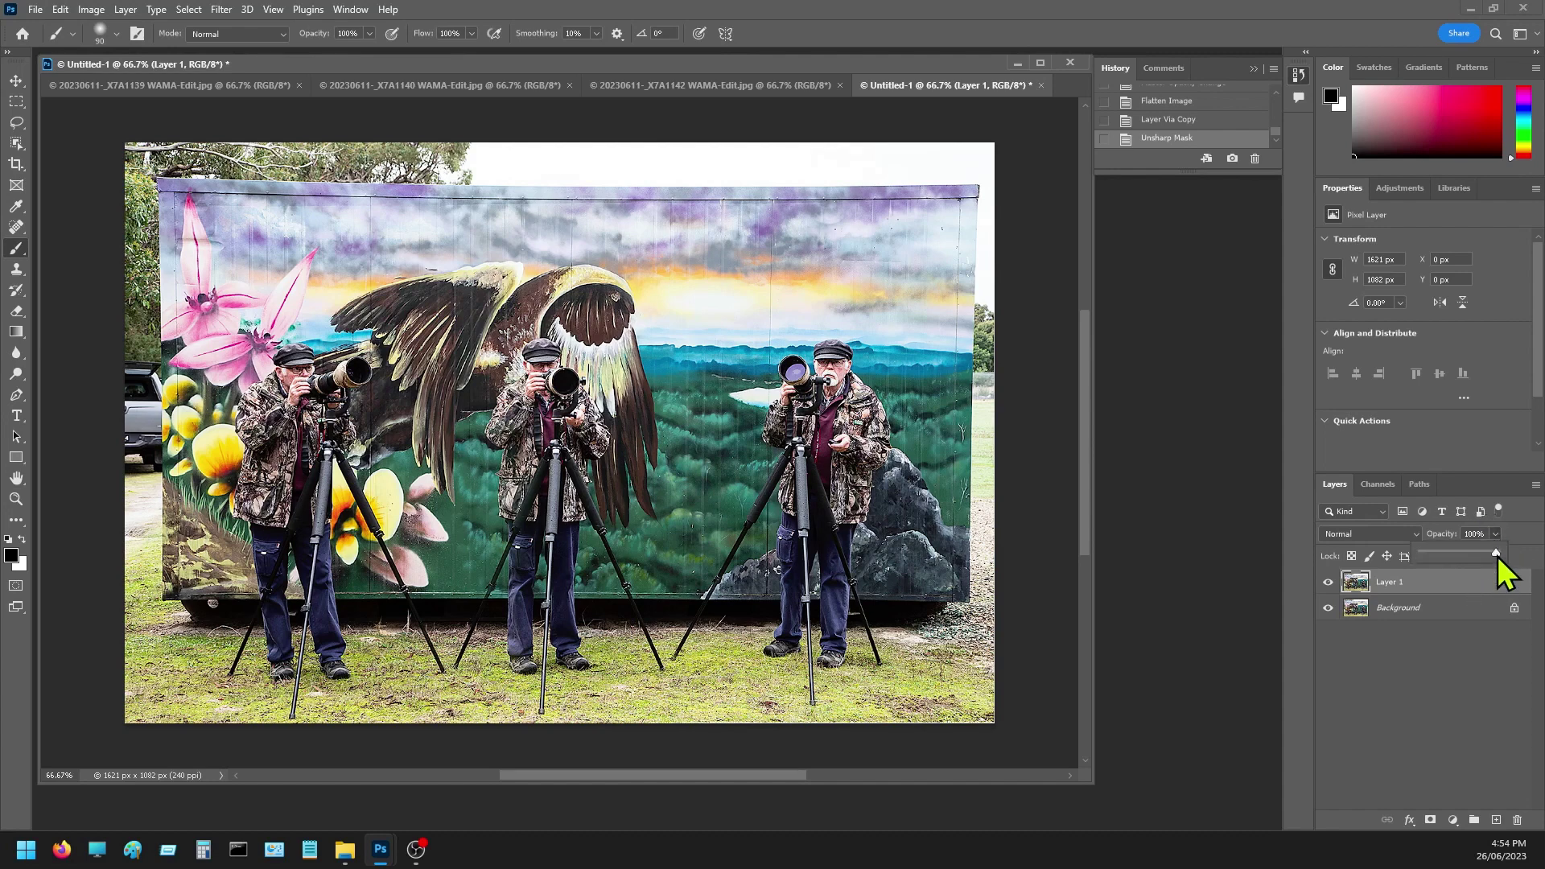
drag(1496, 554, 1461, 554)
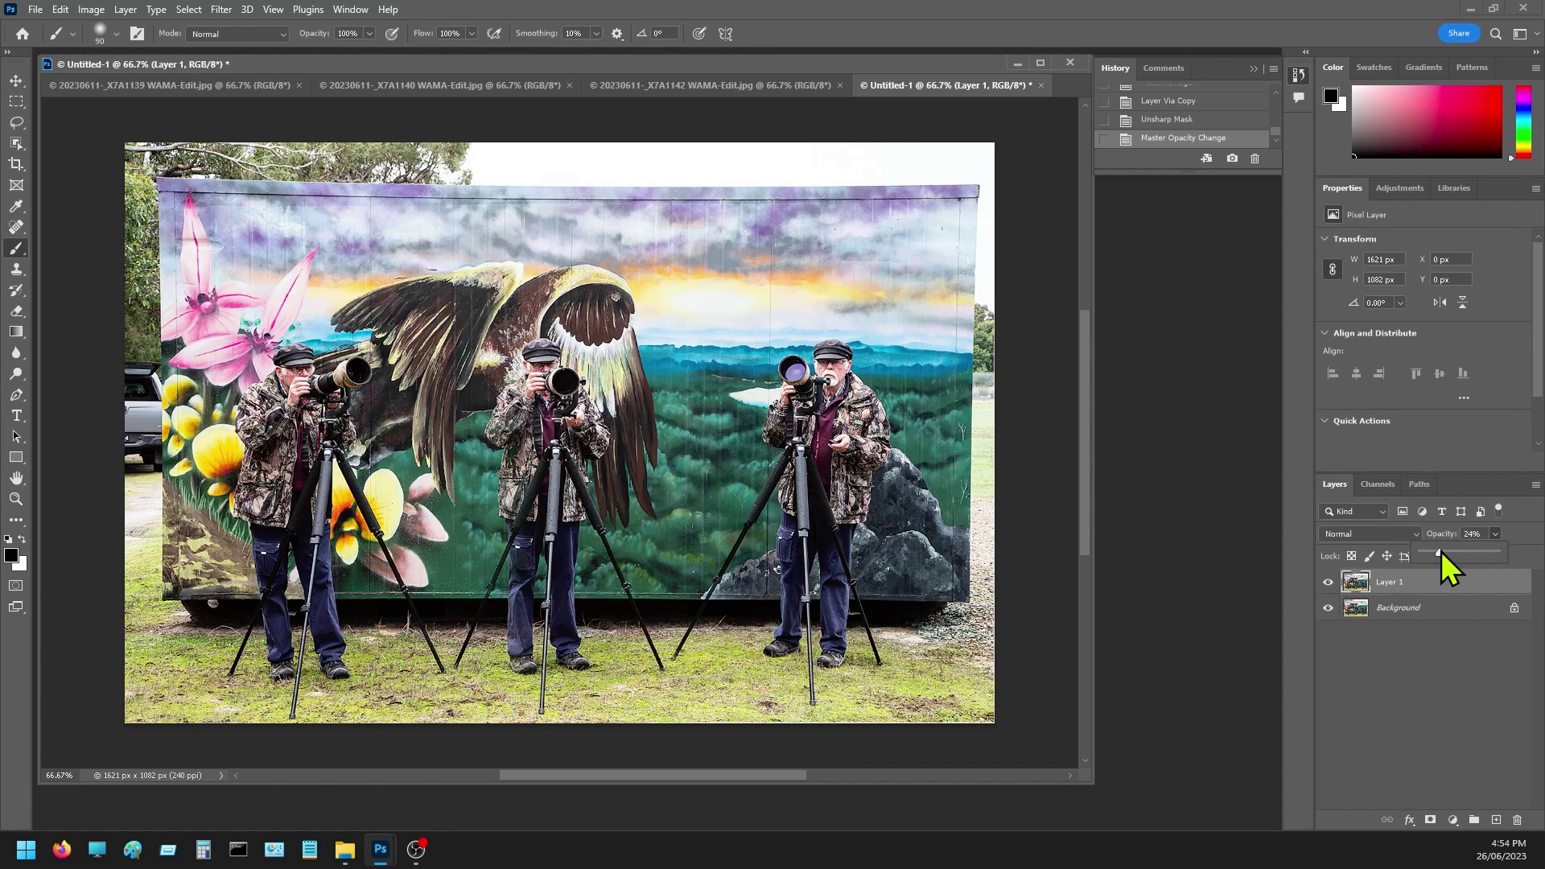
drag(1441, 552, 1535, 541)
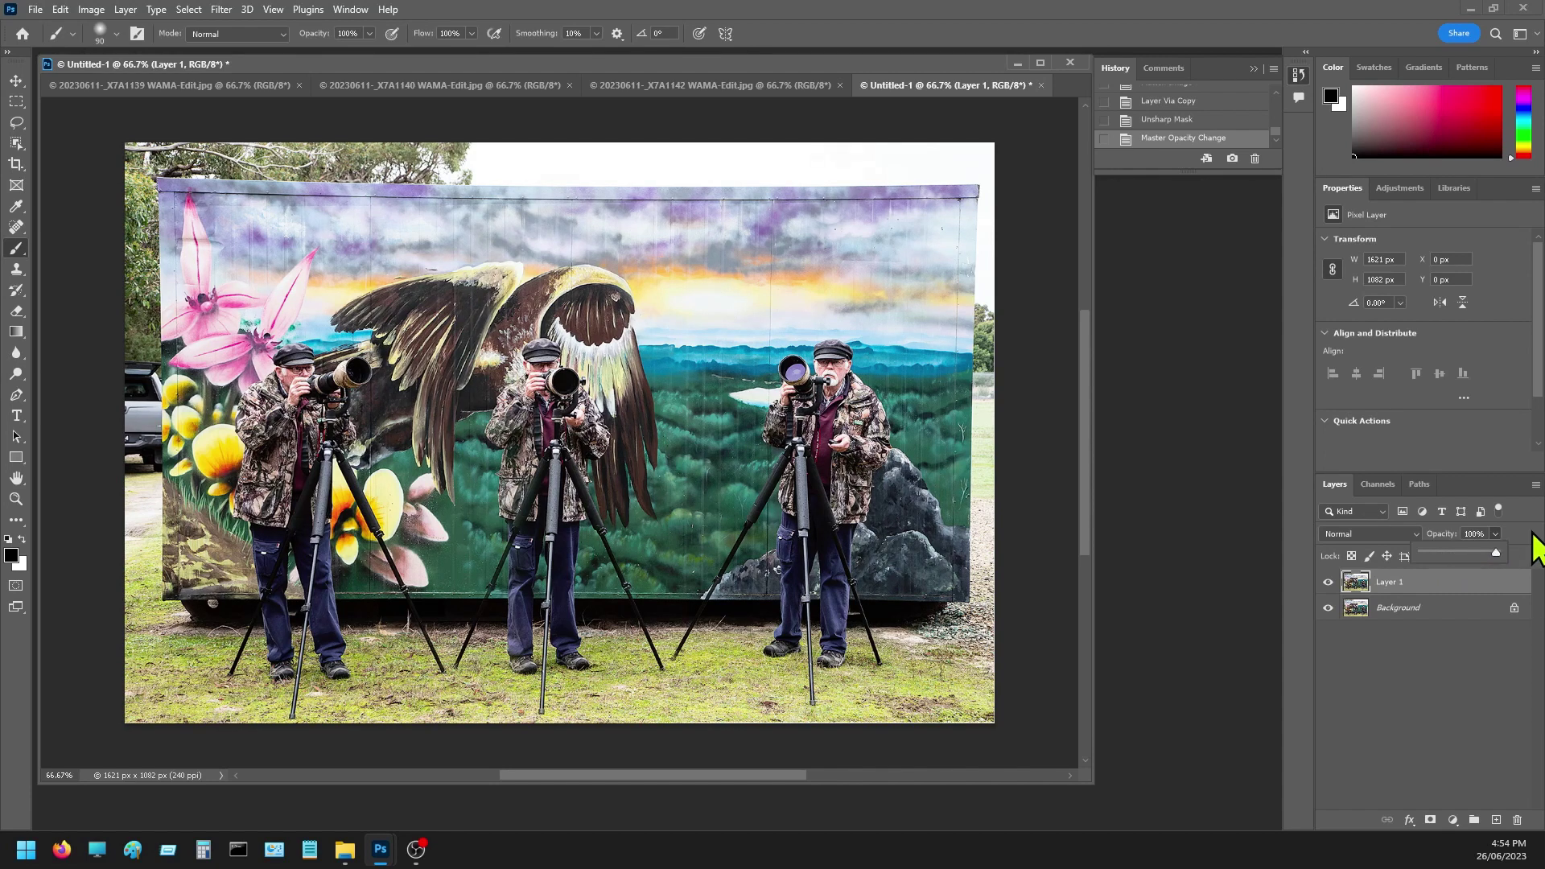
click(1326, 584)
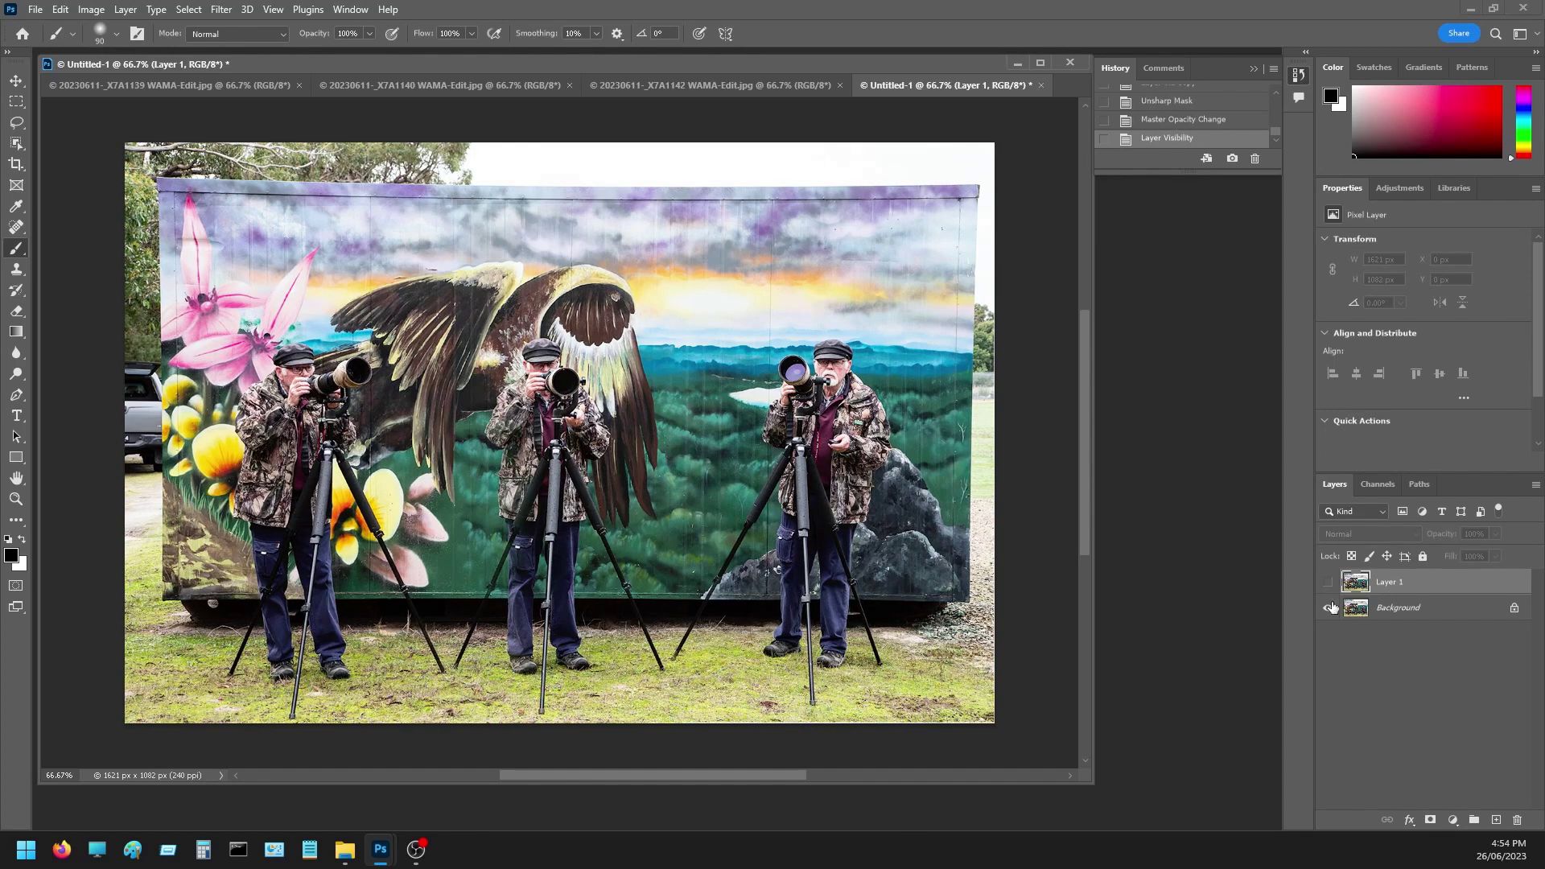
click(1327, 584)
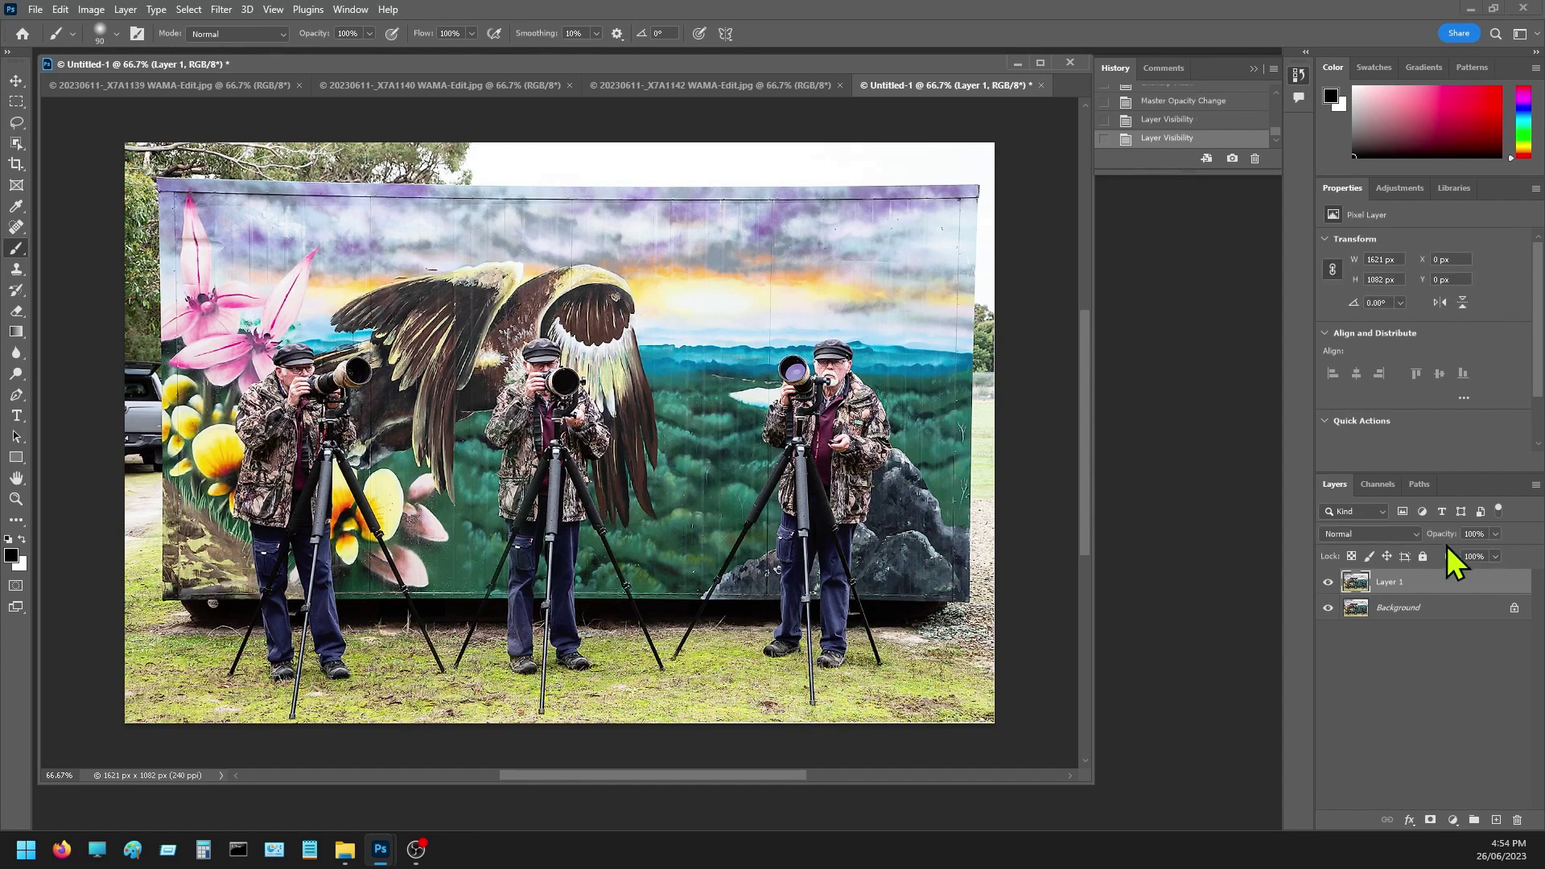
- Set Layer 1's opacity to 27% and toggle its visibility to check the subtler sharpening
click(1494, 535)
drag(1494, 553, 1450, 558)
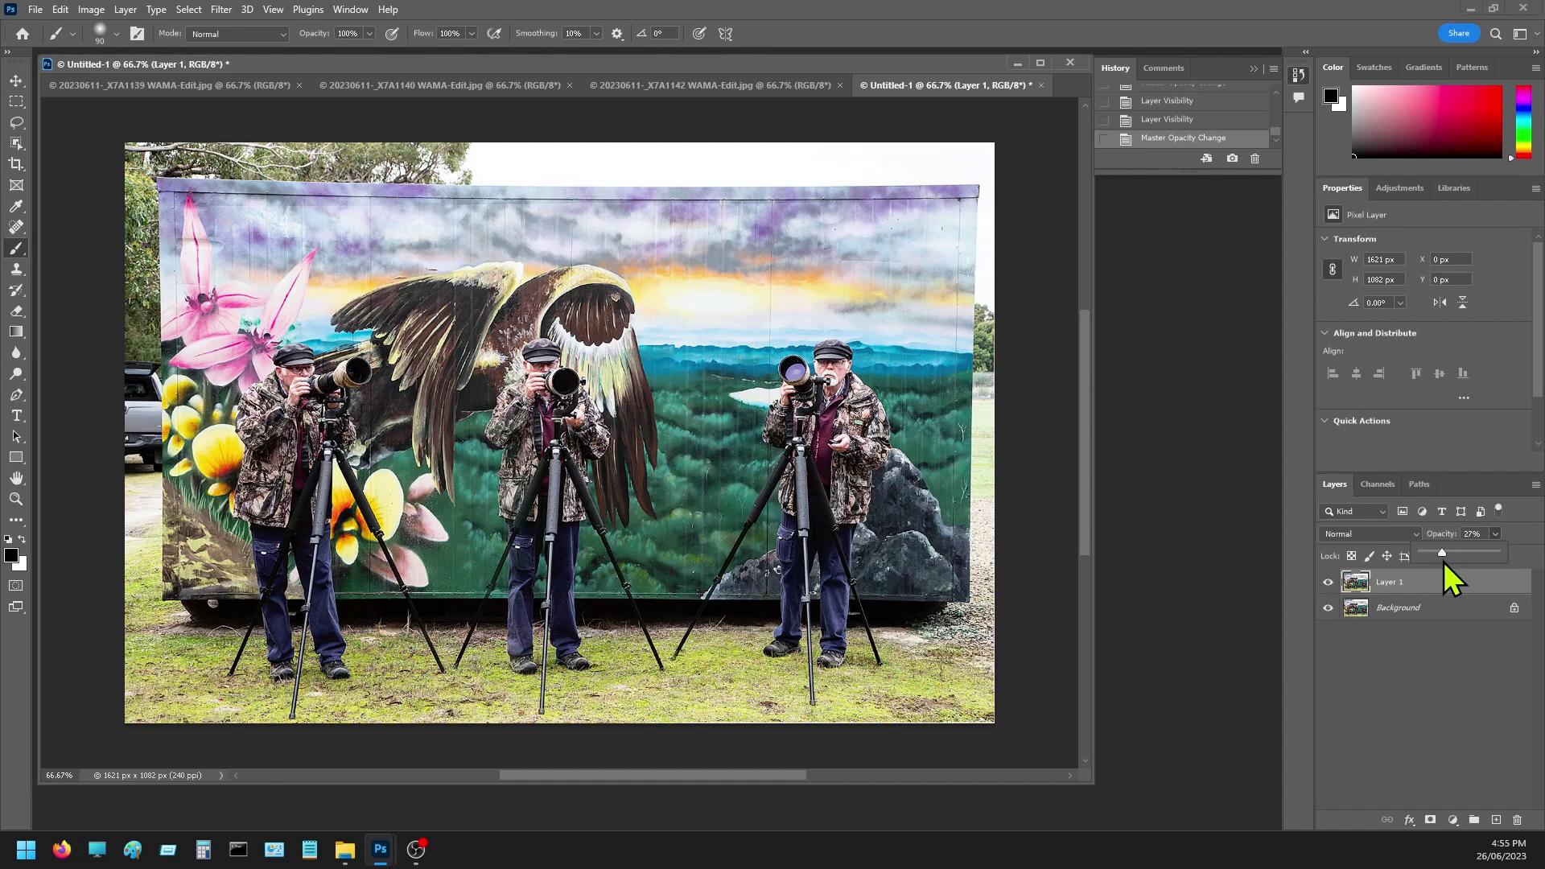
click(1329, 583)
click(1329, 585)
click(1329, 583)
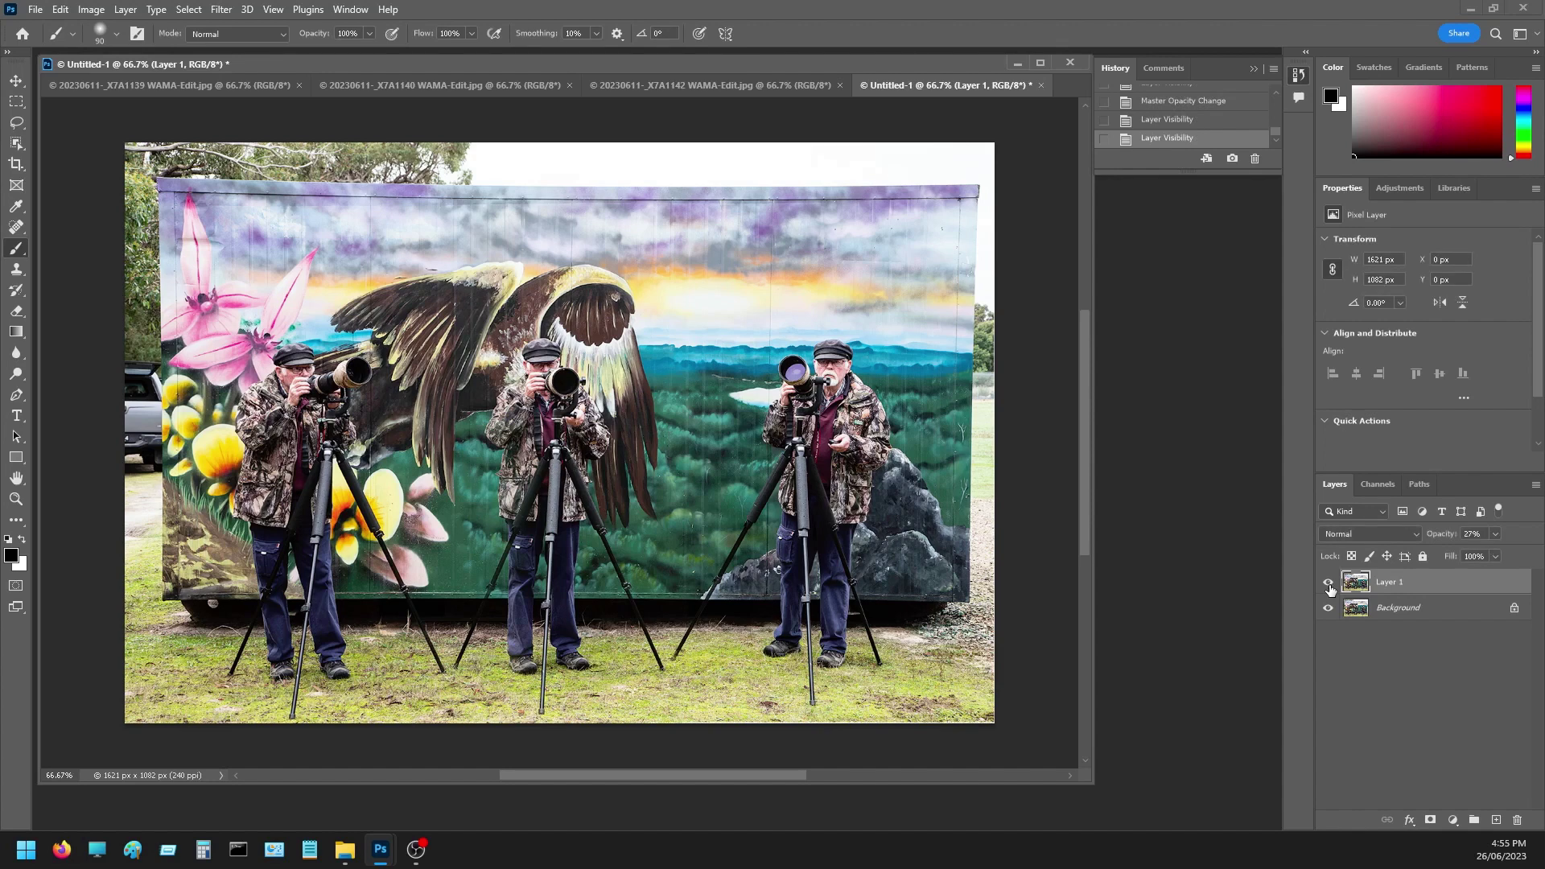